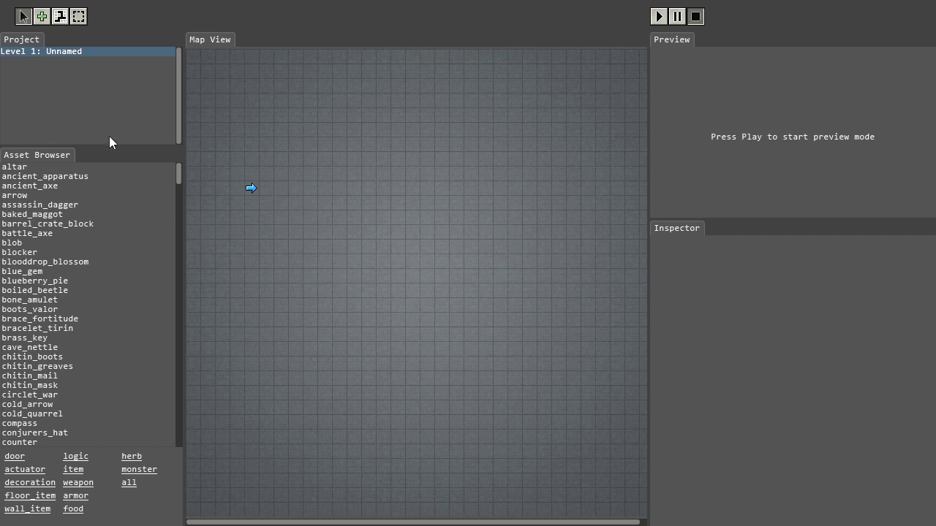
- Draw a three-tile corridor around the starting location and a small room about three tiles wide at its east end
click(60, 18)
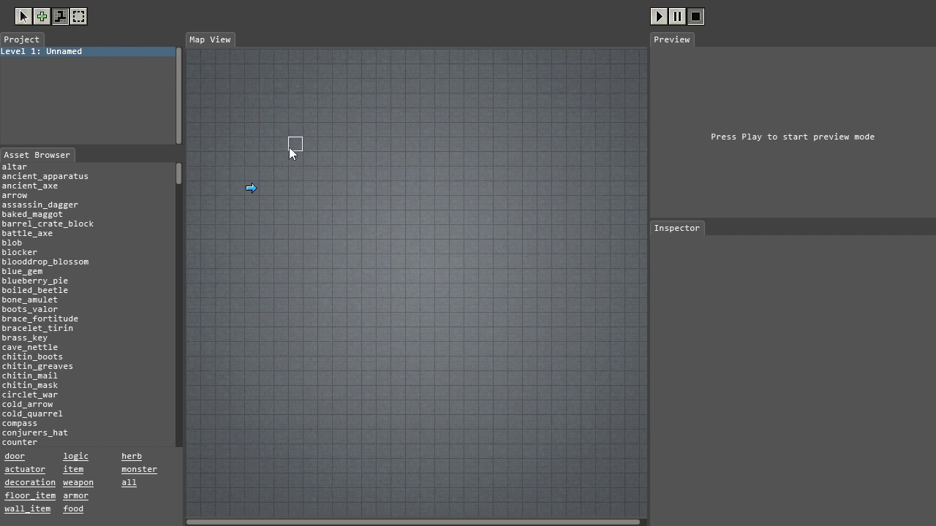
click(245, 187)
drag(281, 173, 282, 221)
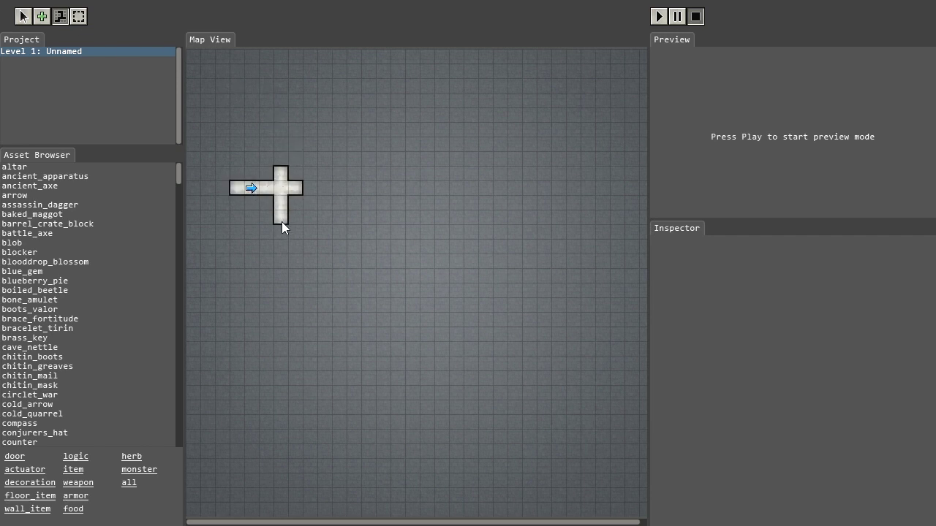
drag(293, 185, 306, 175)
click(310, 187)
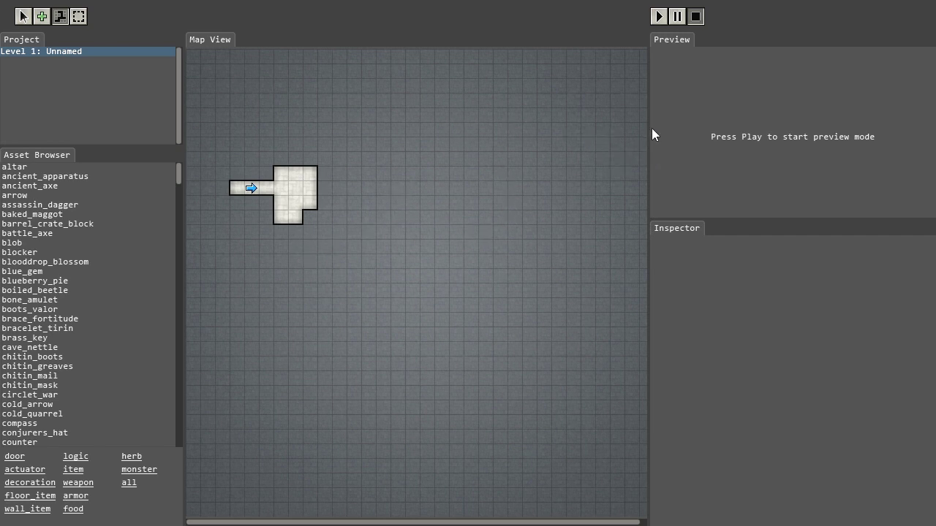
- Start the preview and walk through the corridor into the room to inspect the drawn layout
click(658, 16)
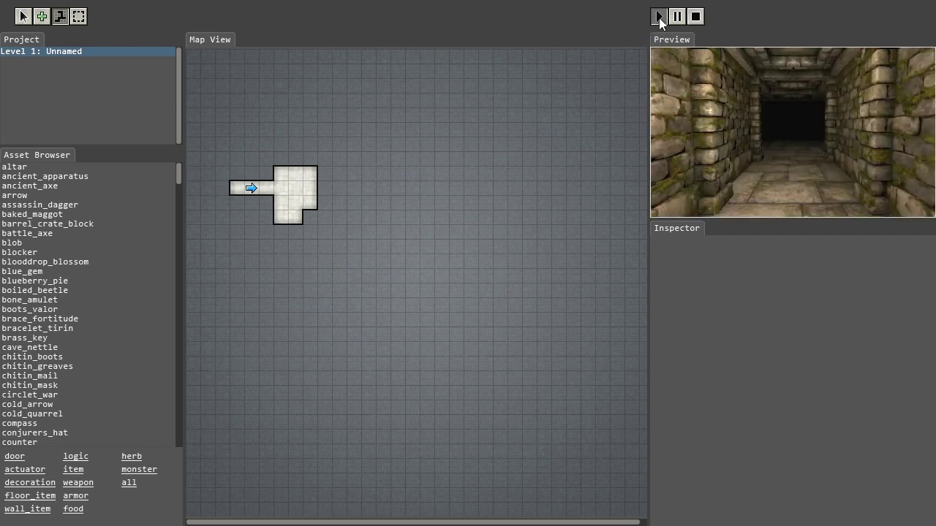
key(w)
key(w)
key(w)
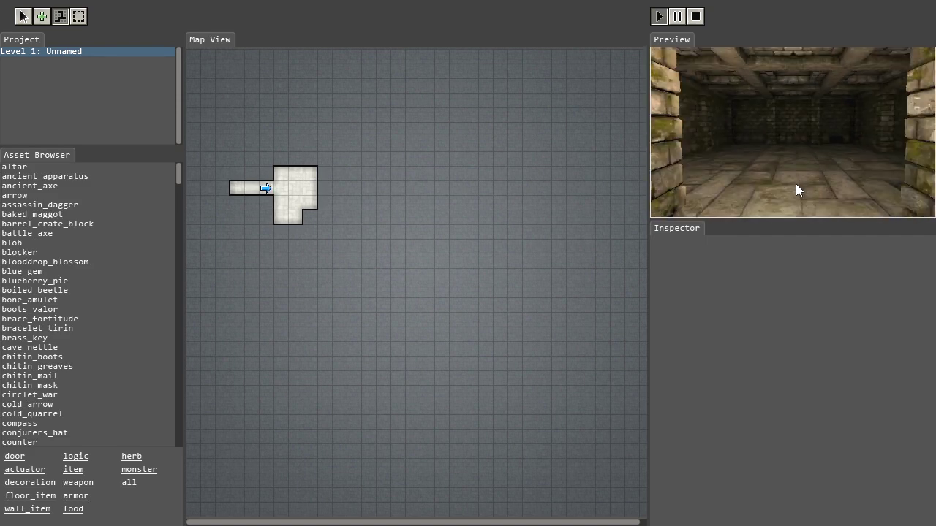
key(q)
key(q)
key(q)
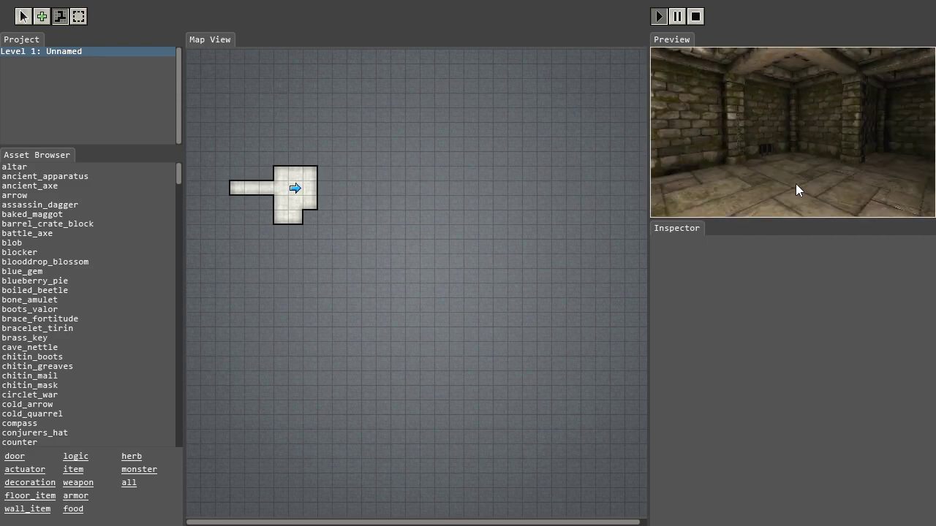
key(w)
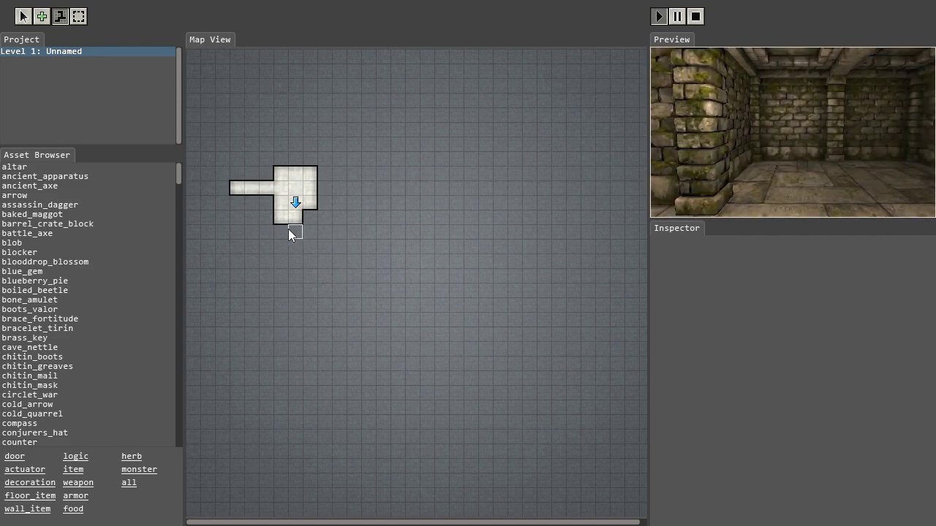
- Extend the room south by a two-by-three-tile area, fill in two tiles on the west edge, and reload the preview
drag(293, 236, 280, 261)
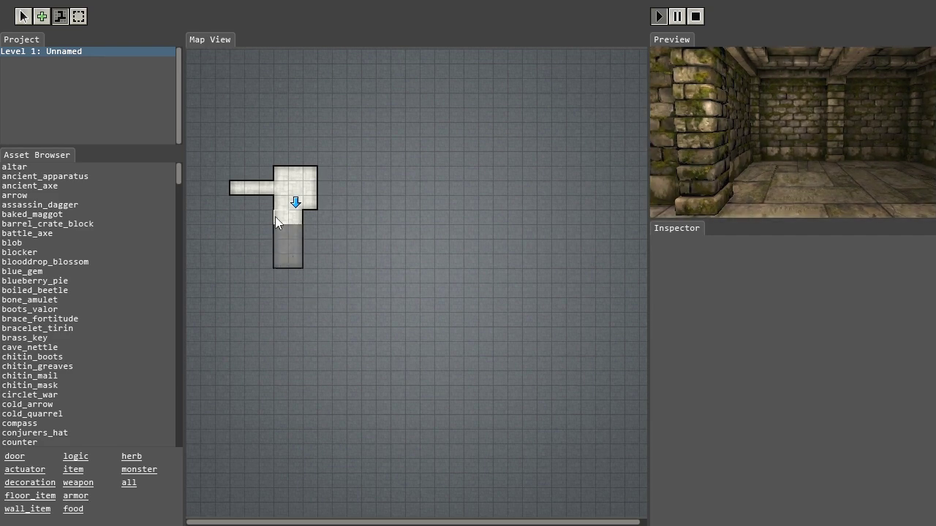
right_drag(277, 223, 278, 233)
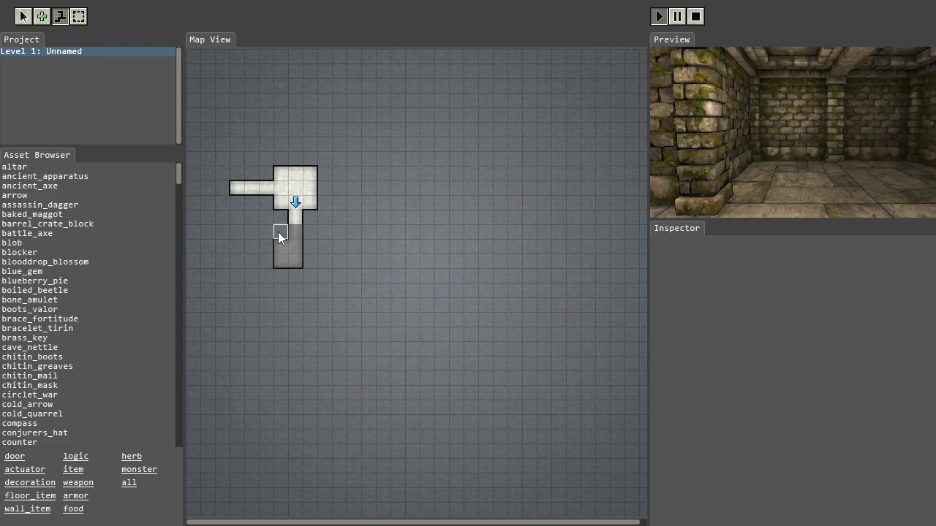
click(660, 16)
- Walk around the room in the preview to examine its walls and the entrances to both passages
key(q)
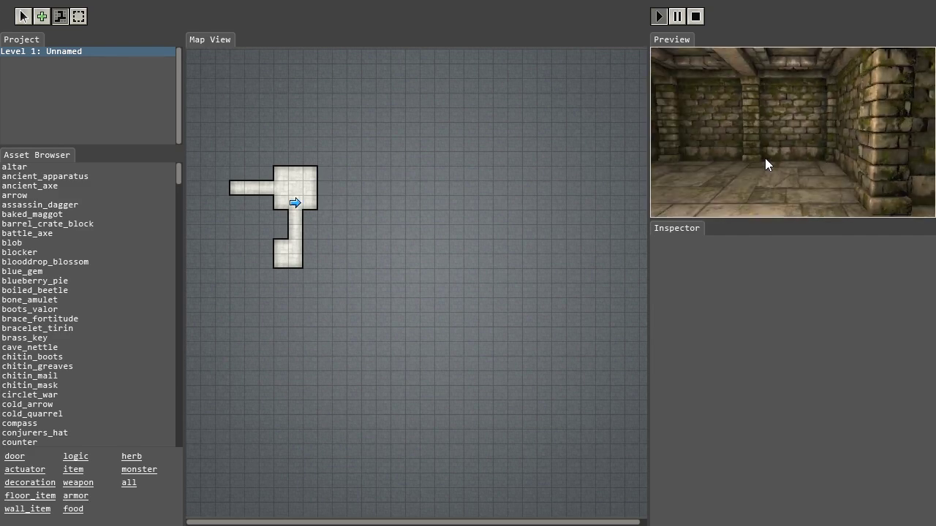
key(q)
key(w)
key(w)
key(q)
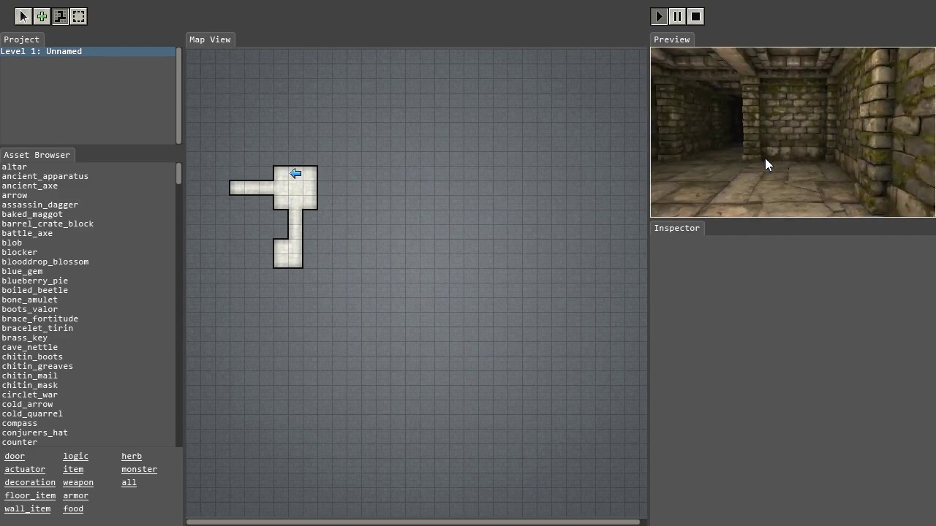
key(q)
key(w)
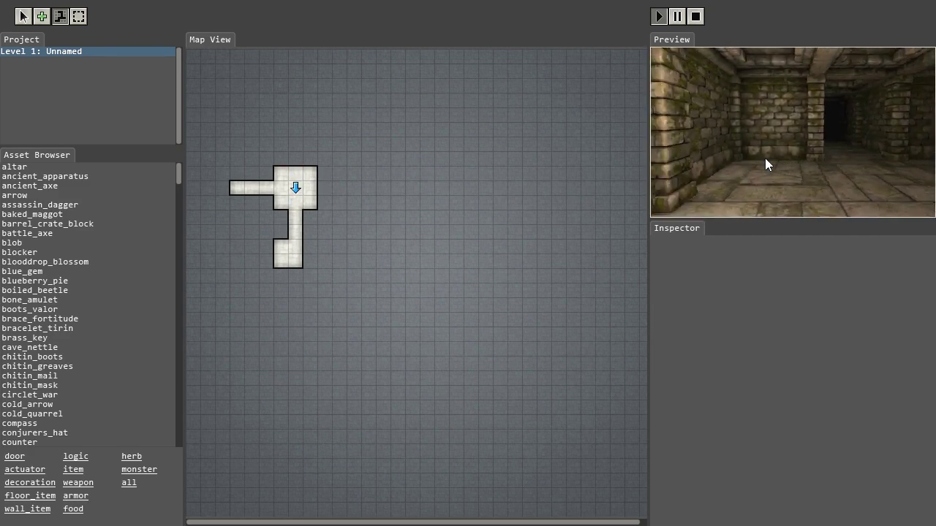
key(a)
key(e)
key(w)
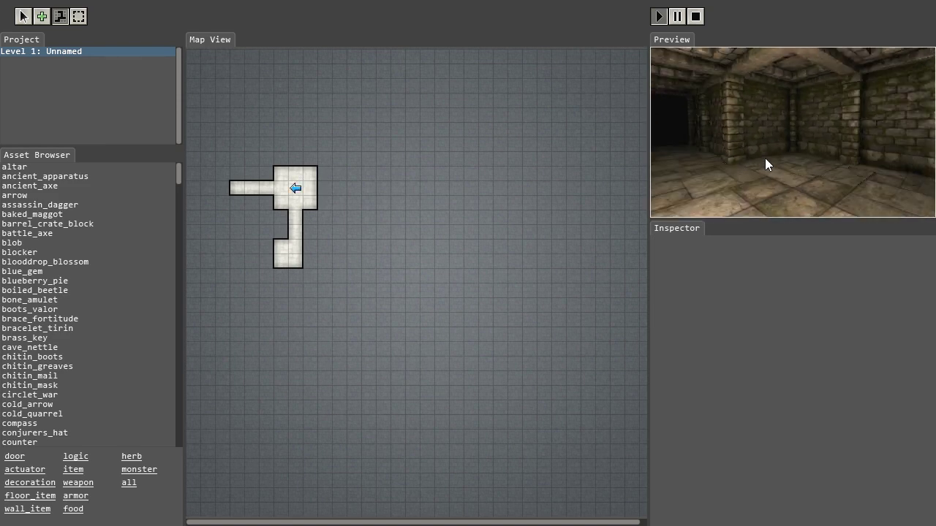
key(s)
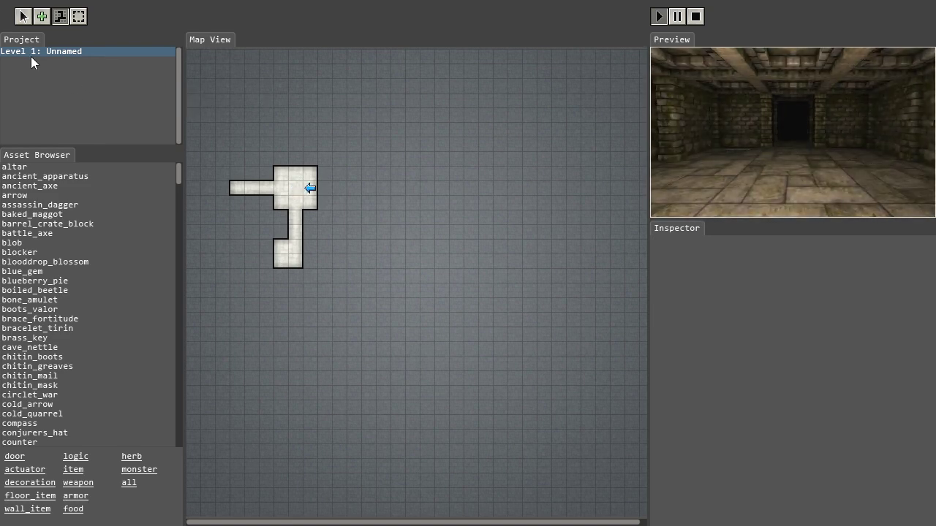
- Add a second level to the project
right_click(69, 50)
click(92, 56)
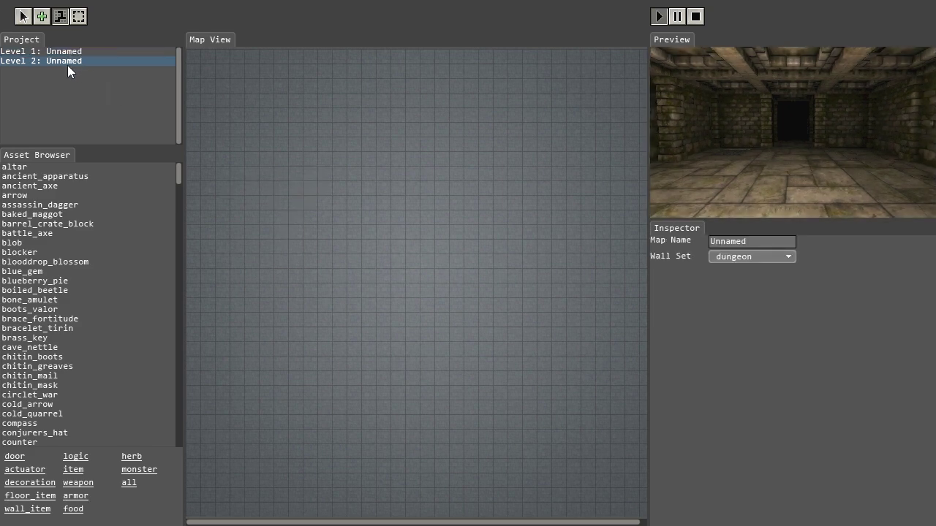
- Add a third level to the project and delete it again
right_click(65, 61)
click(86, 67)
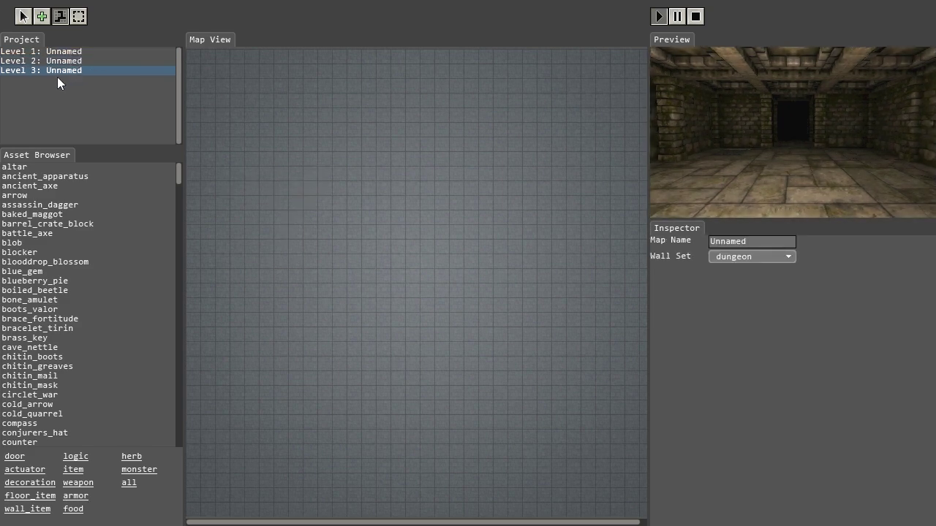
right_click(63, 69)
click(90, 87)
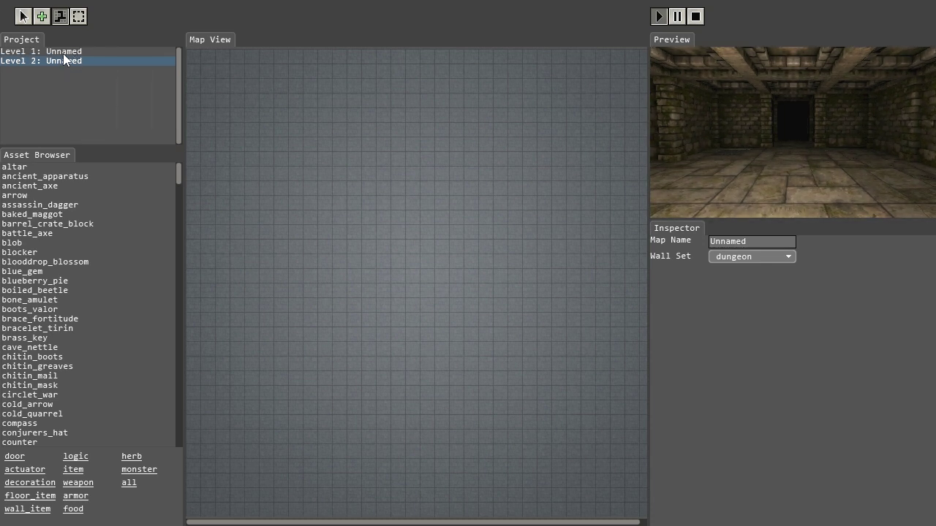
- Rename the map of Level 1 as Test Dungeon
click(65, 52)
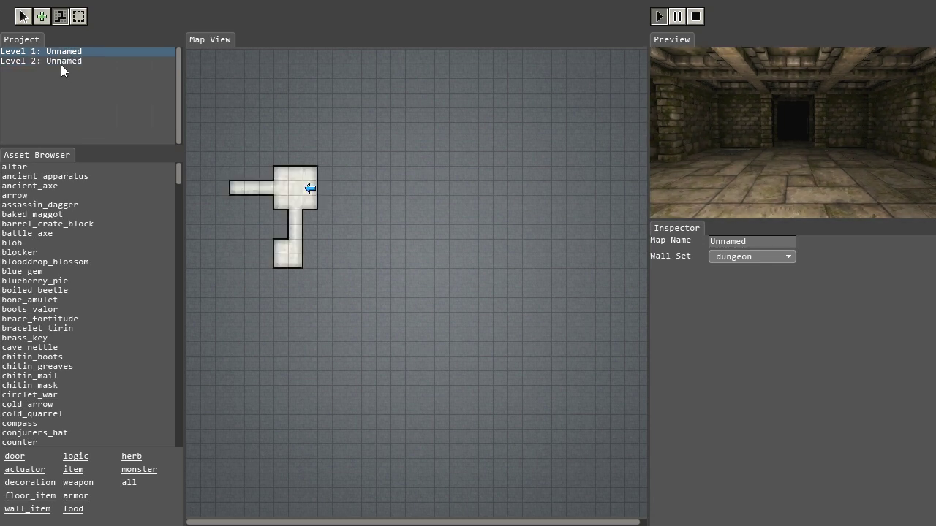
click(61, 63)
click(63, 54)
click(760, 241)
key(BackSpace)
key(BackSpace)
key(BackSpace)
key(BackSpace)
key(BackSpace)
key(BackSpace)
key(BackSpace)
text(Test)
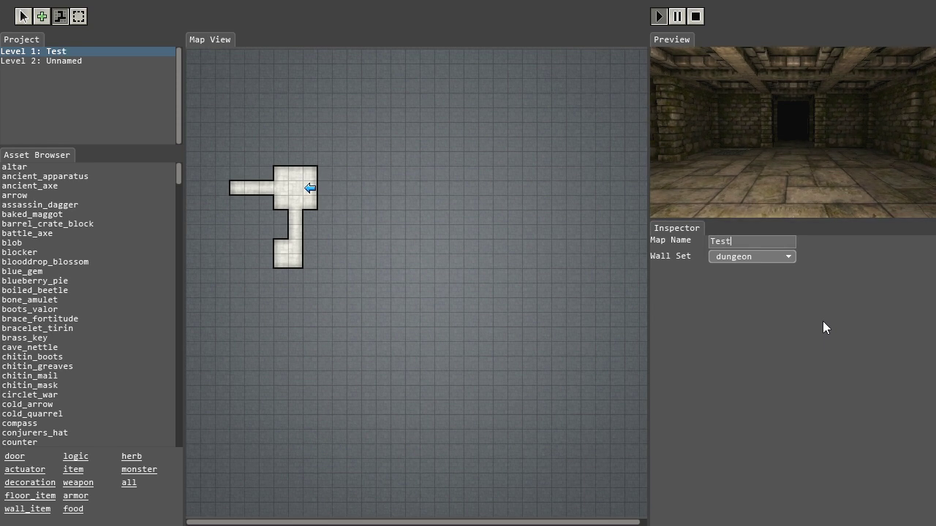
text( Dungeon)
- Set Level 1's wall set to prison and reload the preview
click(751, 256)
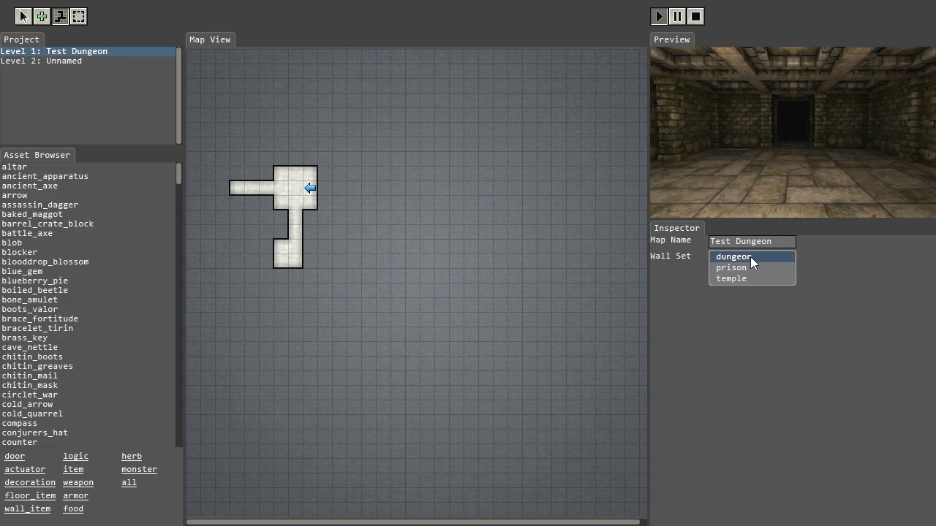
click(747, 268)
click(657, 17)
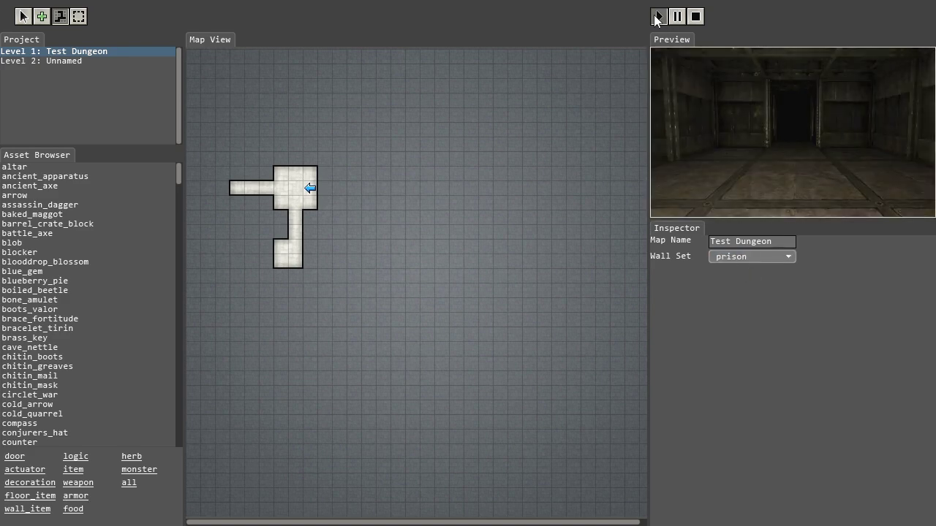
- Set Level 1's wall set to temple, reload the preview and move around the room to inspect it
click(747, 256)
click(733, 269)
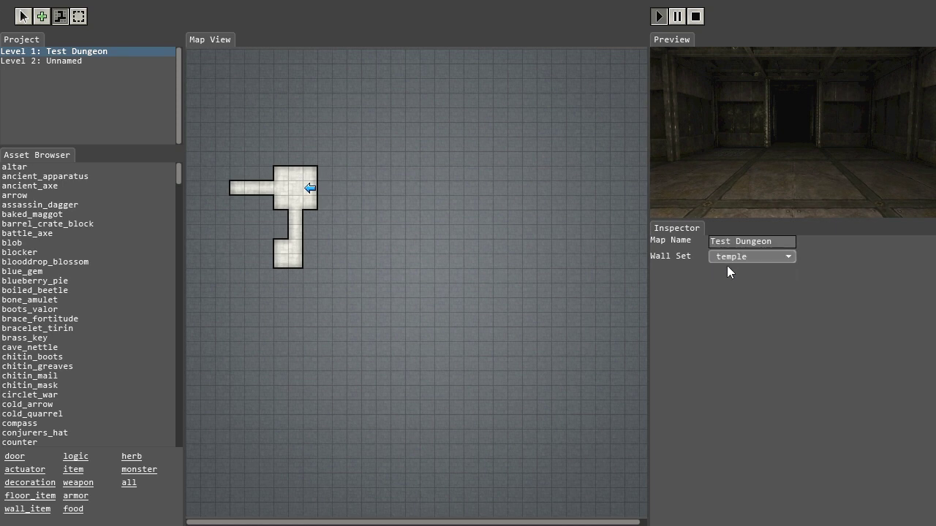
click(657, 17)
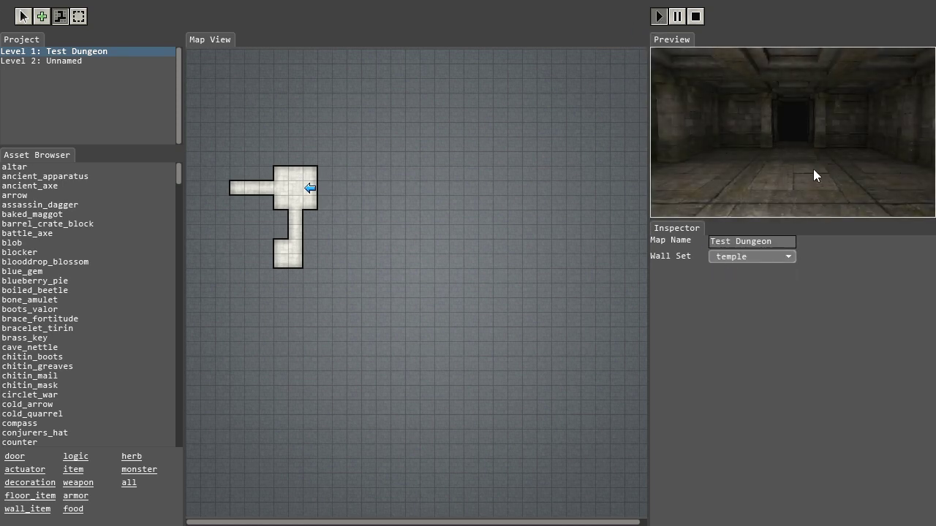
key(w)
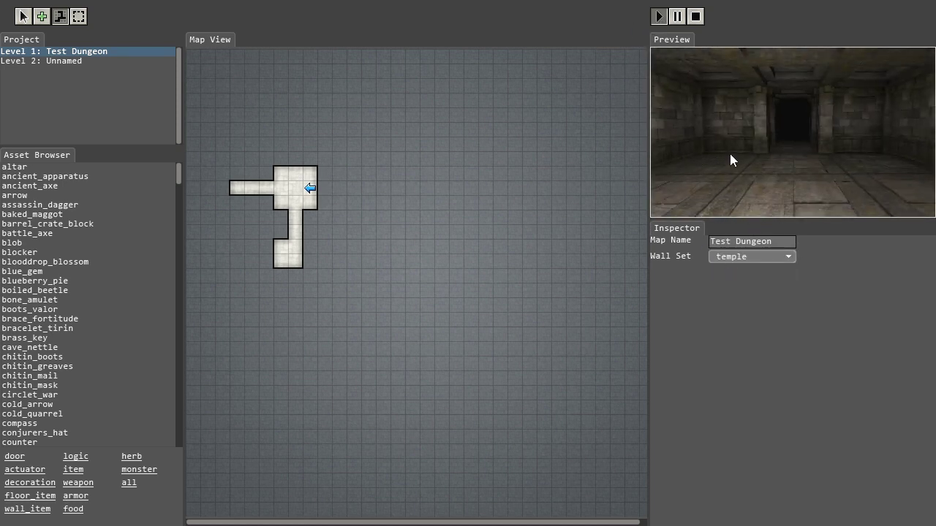
key(q)
key(s)
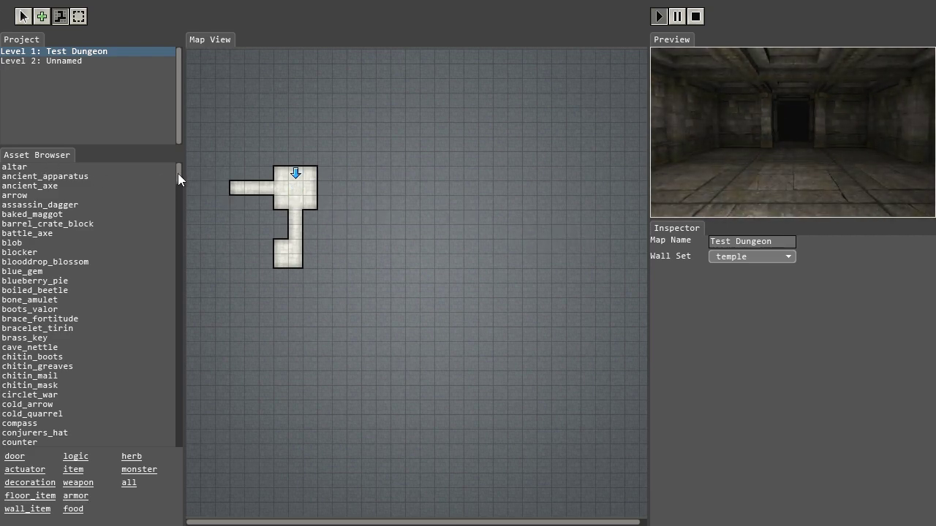
- Browse the available assets by category: weapons, monsters, logic and doors
mouse_move(179, 174)
mouse_down()
mouse_move(178, 431)
mouse_move(181, 167)
mouse_up()
click(76, 484)
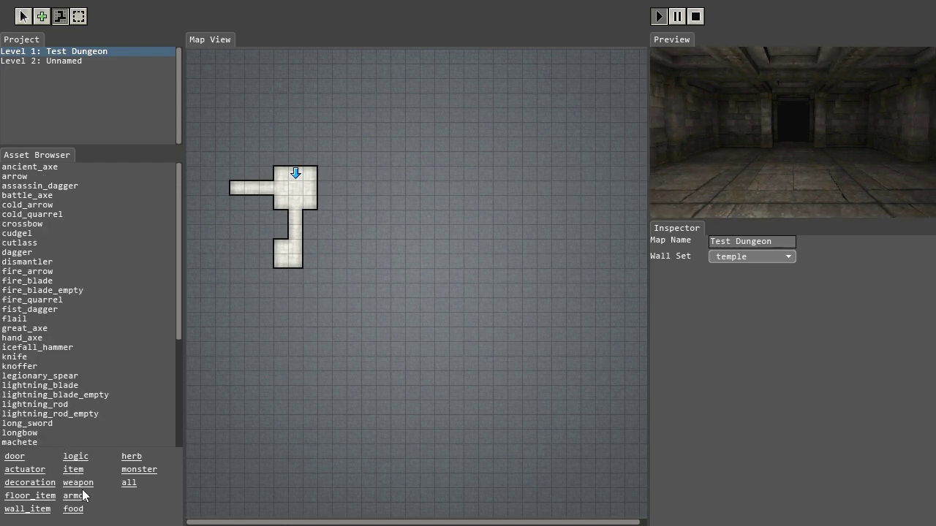
click(130, 472)
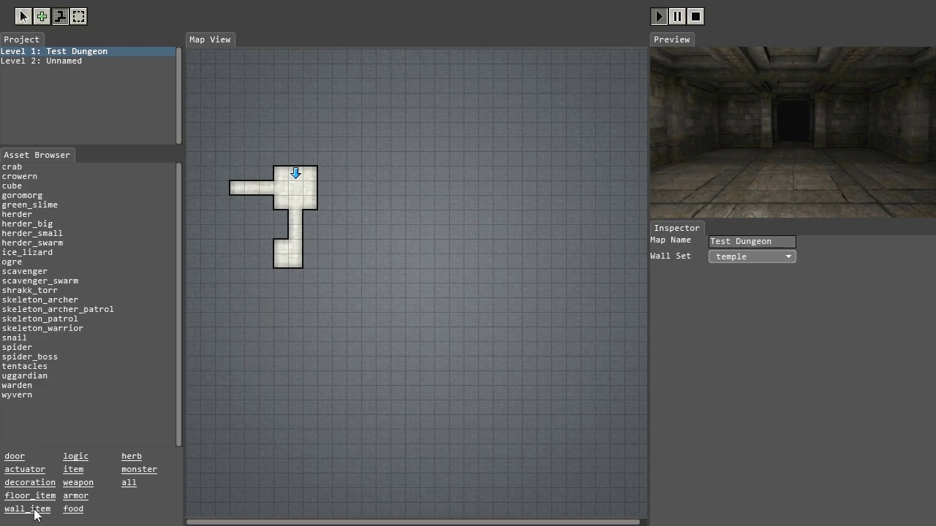
click(76, 457)
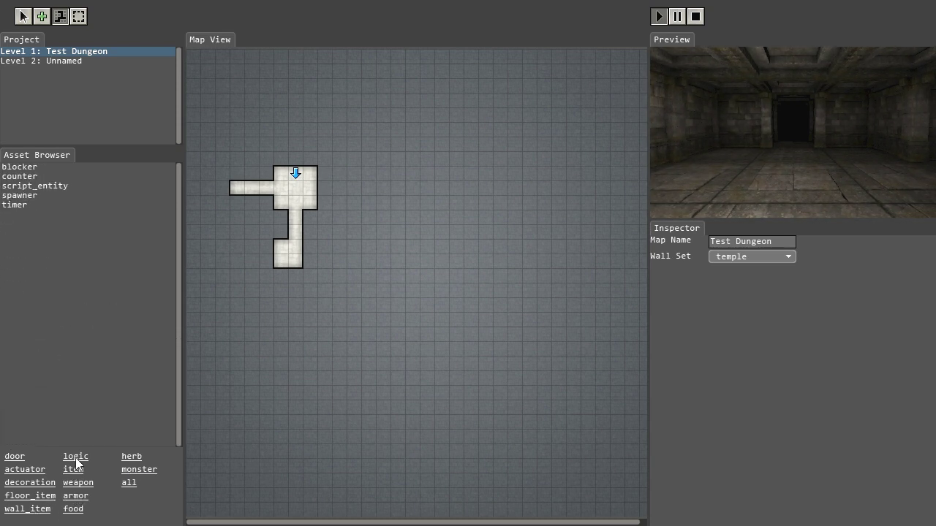
click(15, 456)
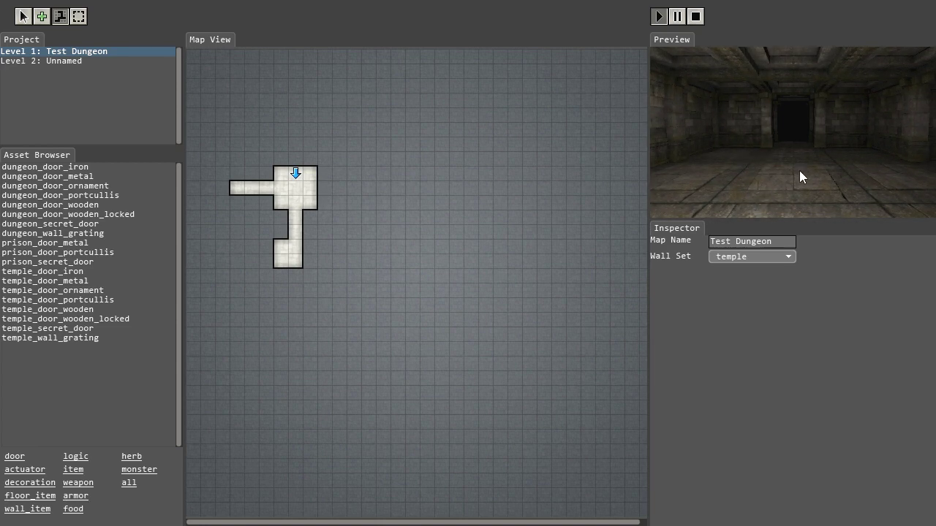
- Place a torch_holder wall item on the corridor's north wall, one tile west of the room
click(14, 509)
scroll(109, 296, down, 10)
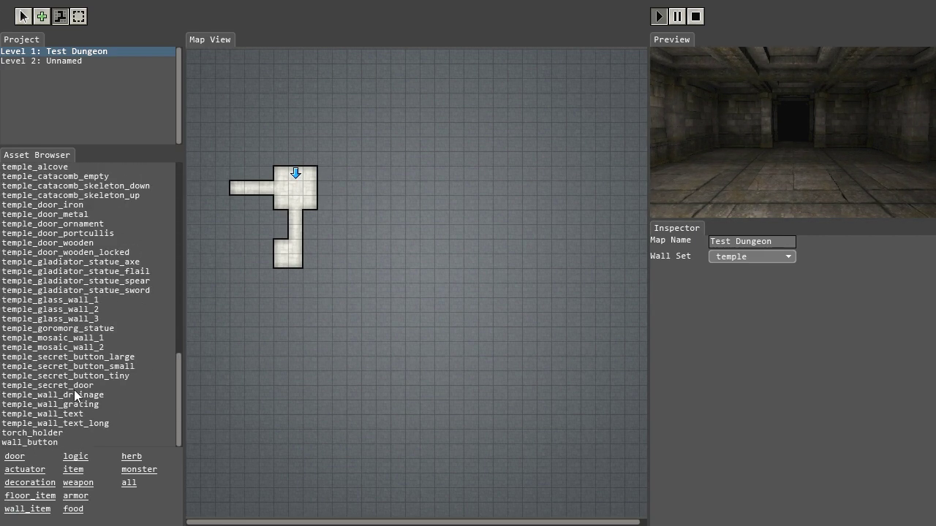
click(27, 442)
click(33, 433)
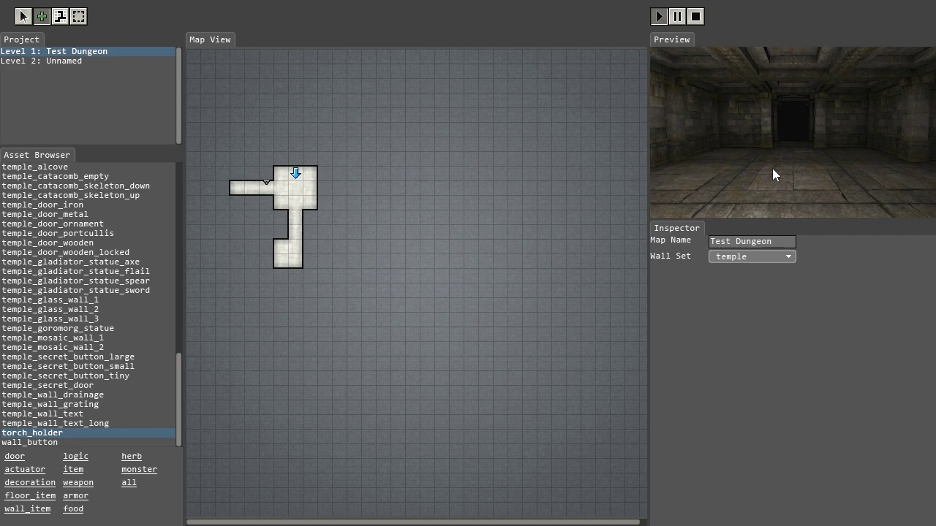
- Walk the preview party into the corridor, face the wall with the torch holder, and reload the preview
click(723, 98)
key(w)
key(e)
key(w)
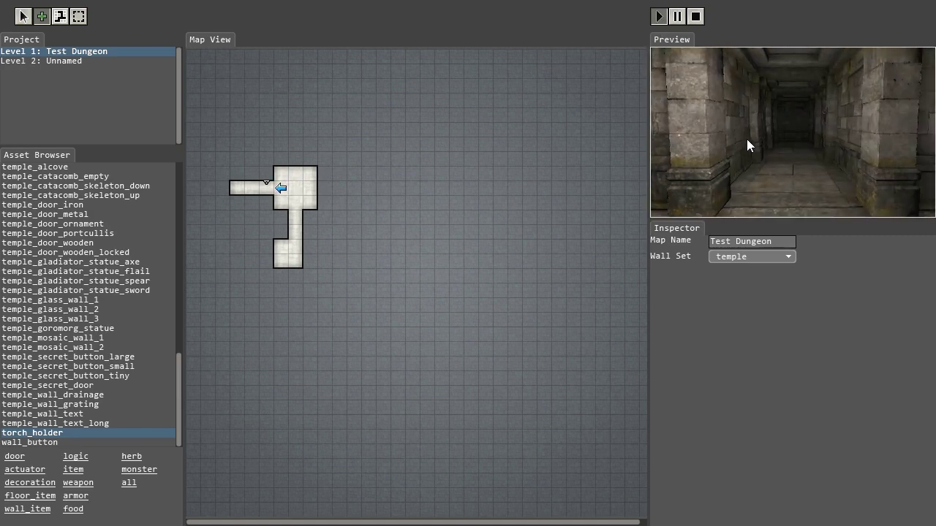
key(e)
click(657, 16)
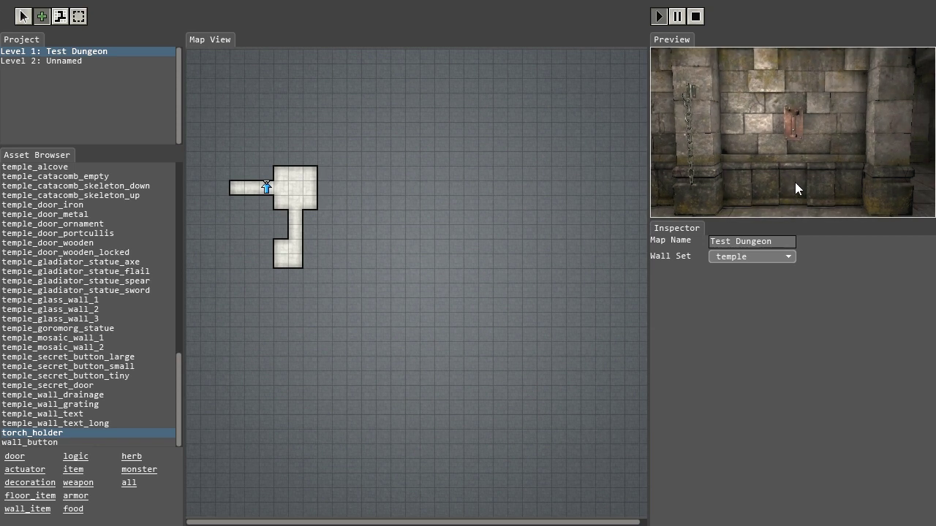
- View the torch holder in full-screen preview, step west, turn east, and return to the editor
key(f)
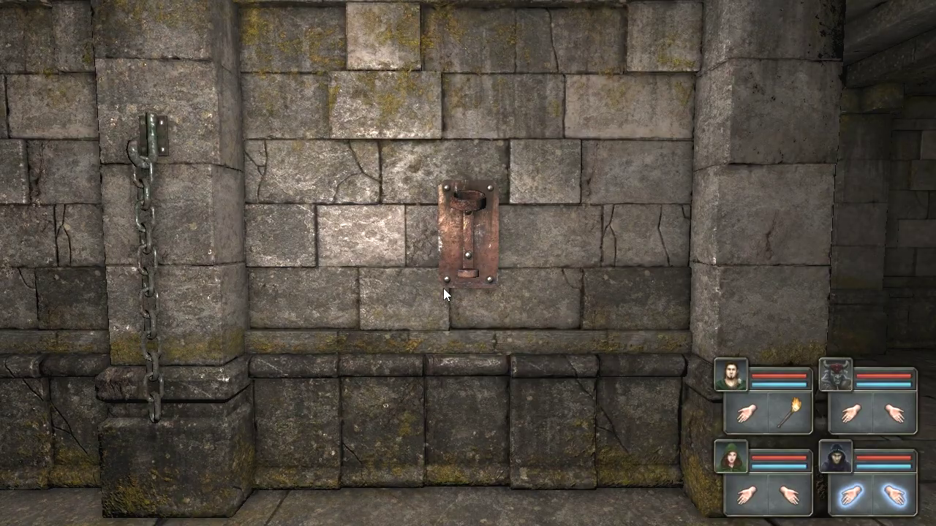
key(a)
key(e)
key(Escape)
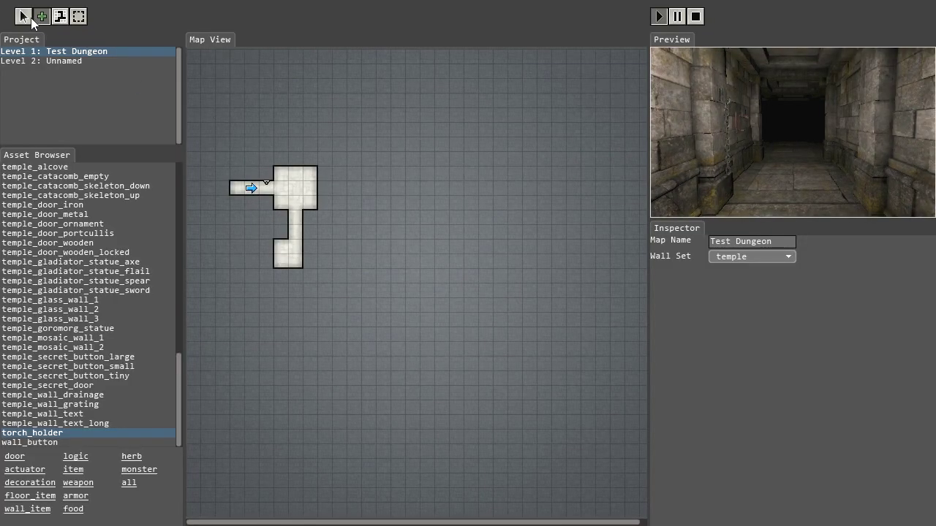
- Enable Add Torch on the corridor's torch holder and reload the preview
click(268, 187)
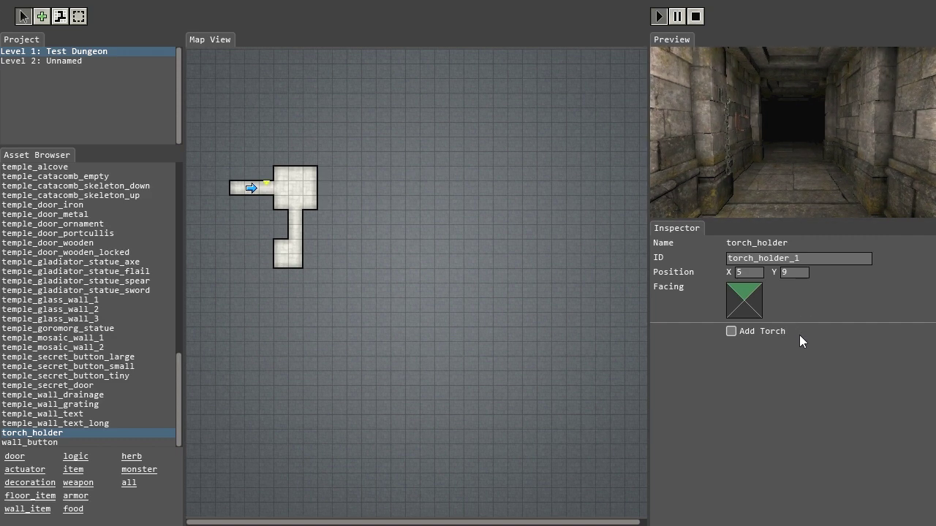
click(731, 332)
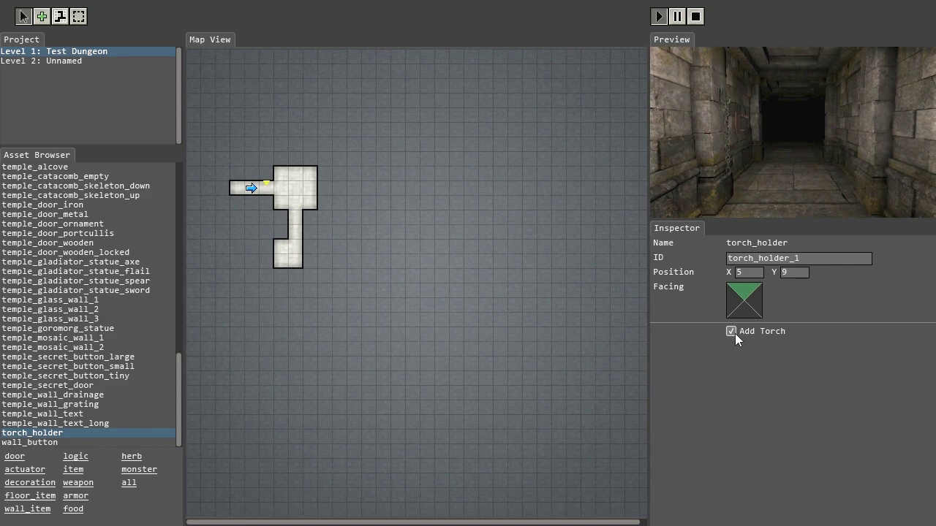
click(657, 18)
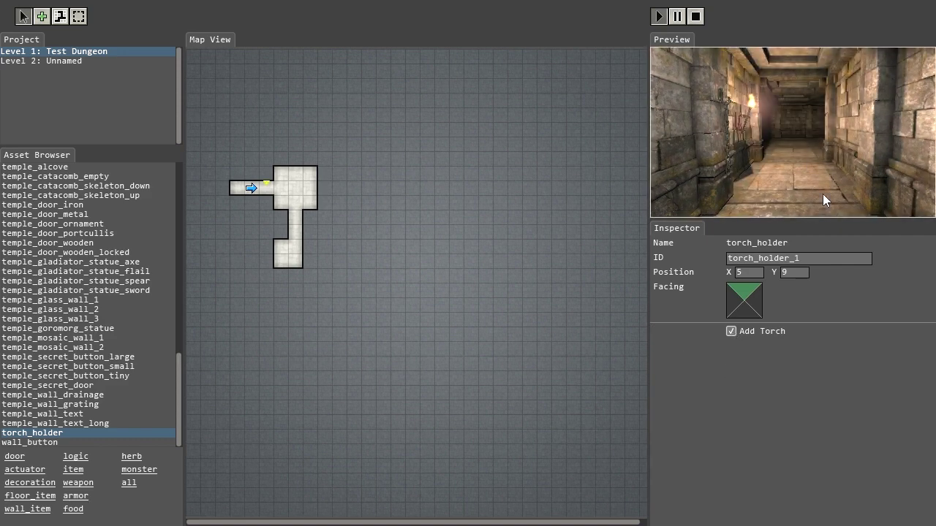
- Walk the preview party east past the torch, turn it west, and back it into the room's centre
key(w)
key(w)
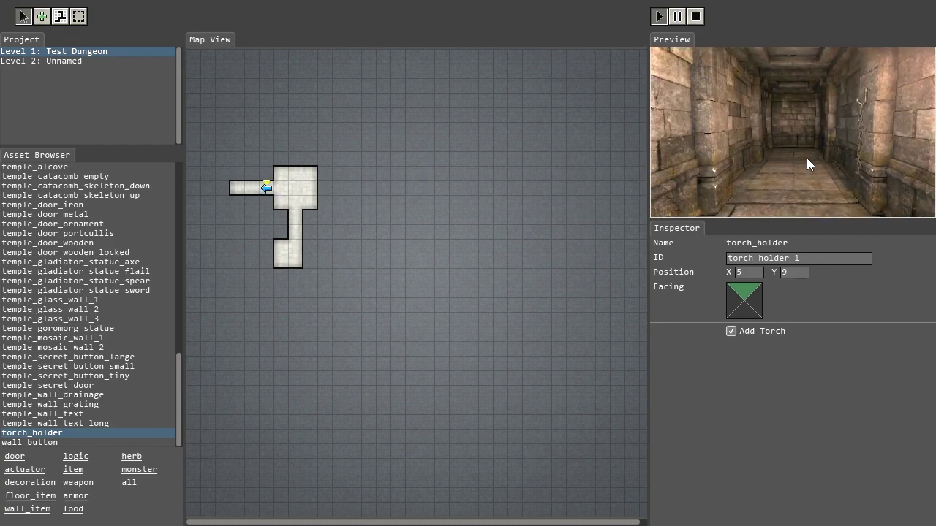
key(e)
key(e)
key(e)
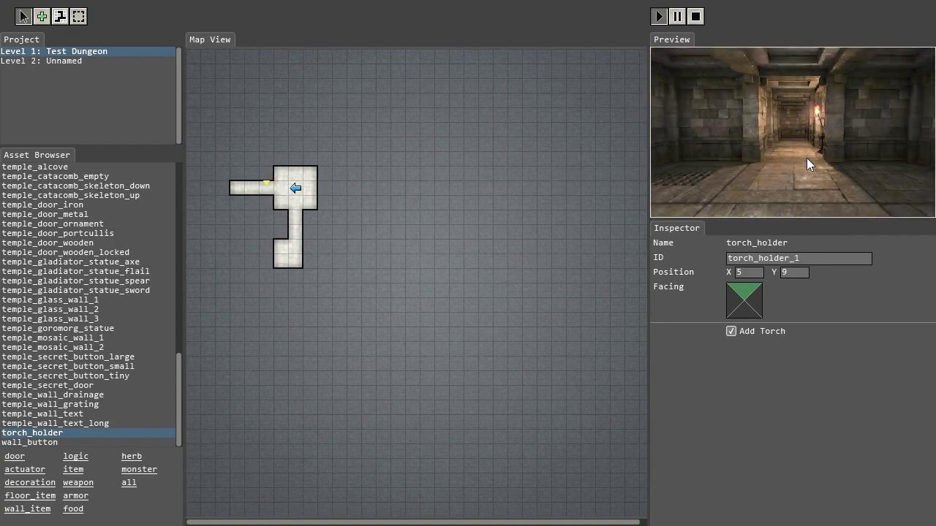
key(s)
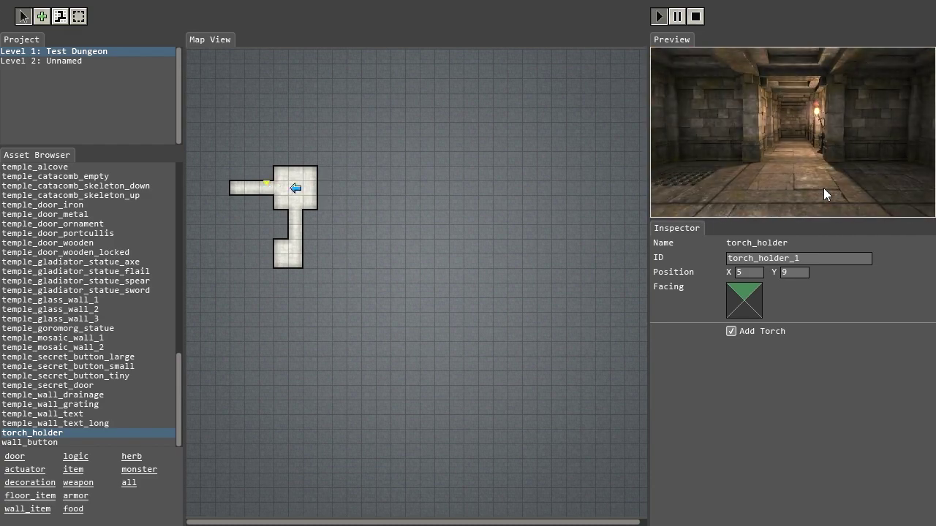
- Walk the preview party around the room, then face the torch from the east wall to examine its light
key(w)
key(e)
key(e)
key(w)
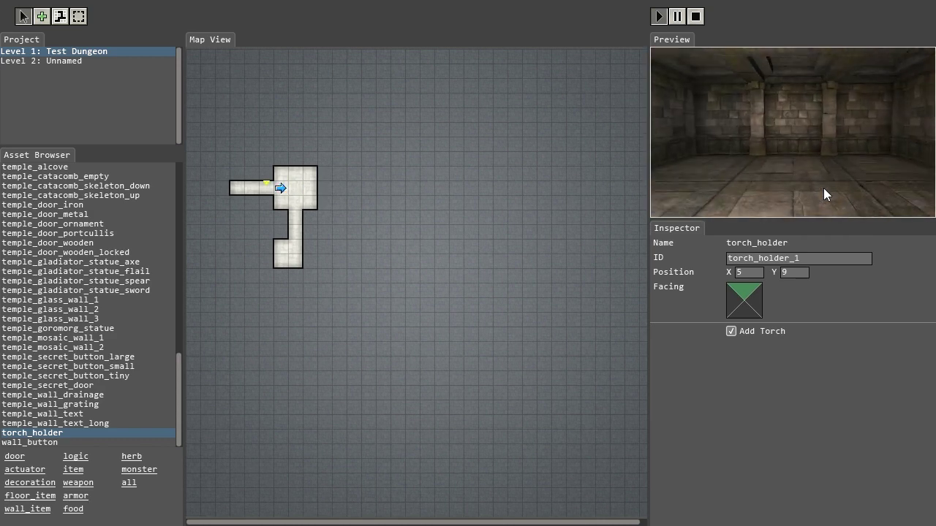
key(w)
key(e)
key(e)
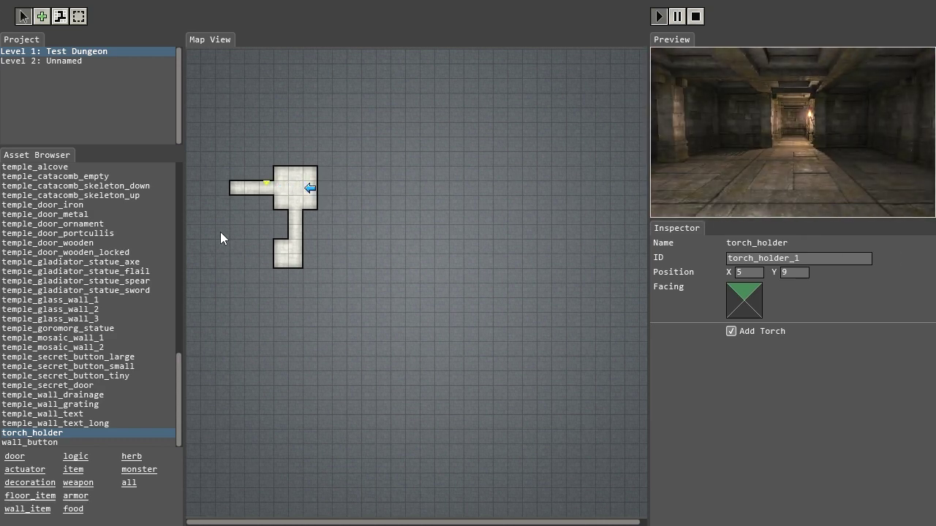
- Place two snail monsters, one in the west corridor and one in the south corridor, and reload the preview
click(139, 470)
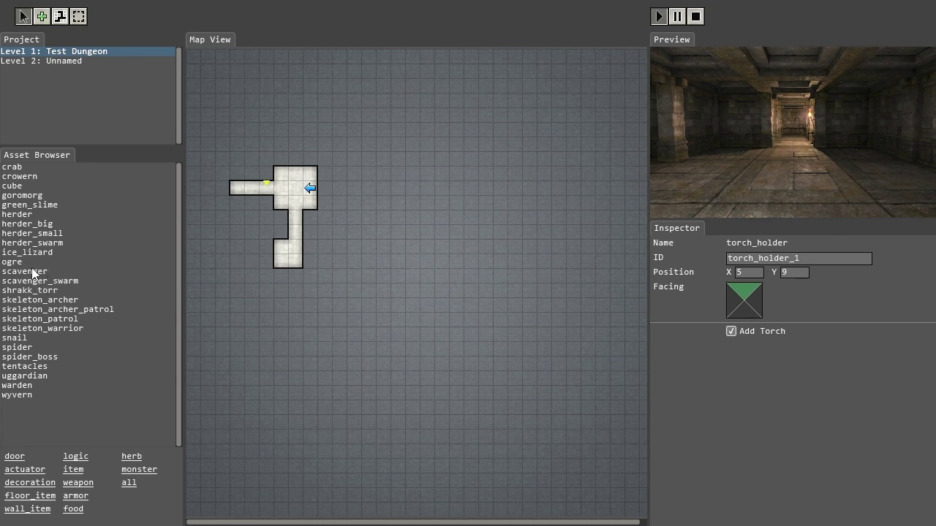
click(7, 339)
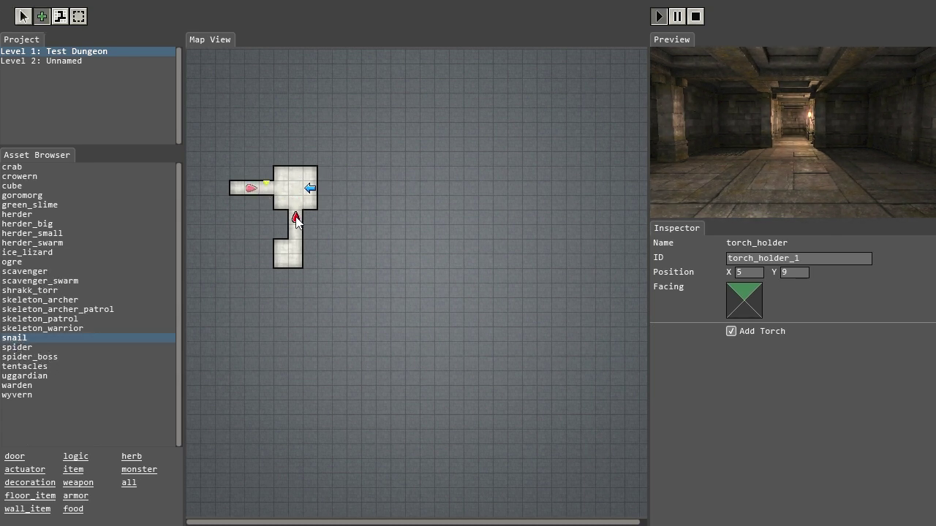
click(660, 17)
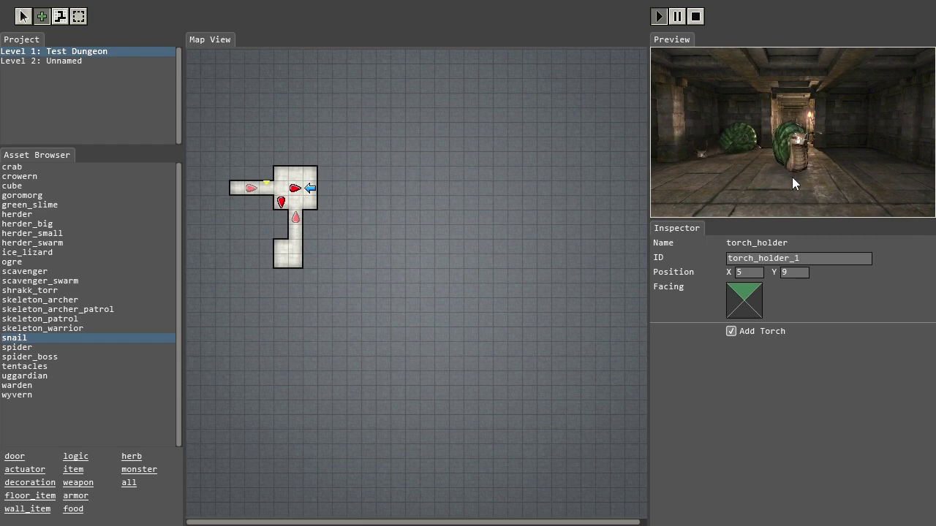
- Sidestep the preview party along the room's north side and face south to observe the snails
key(d)
key(q)
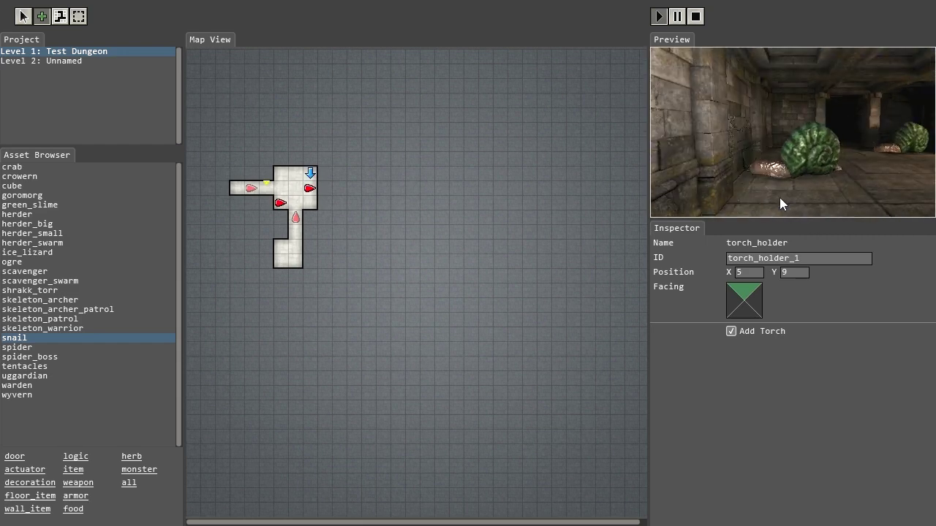
key(d)
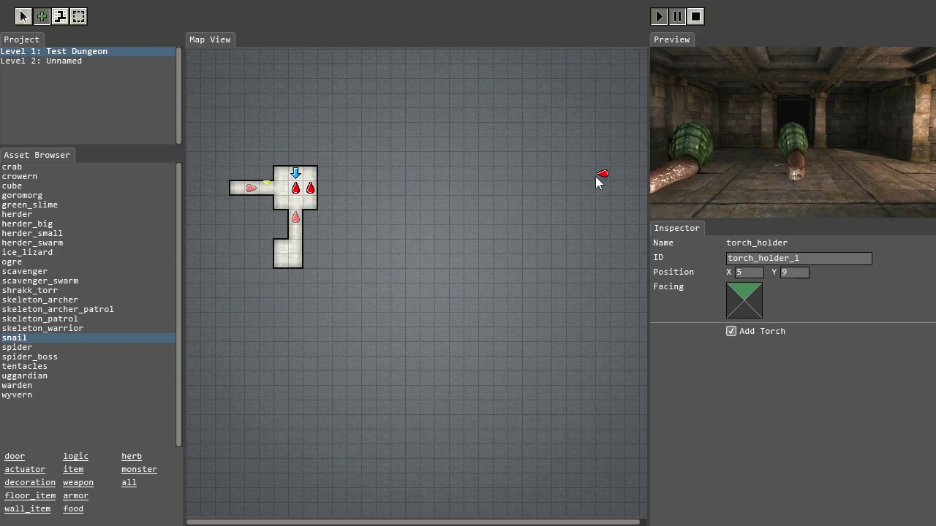
key(Escape)
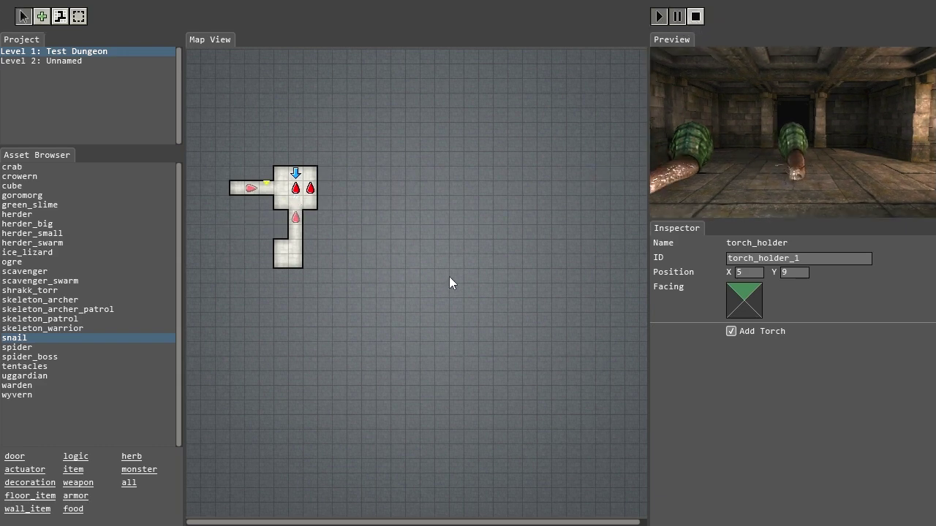
click(270, 193)
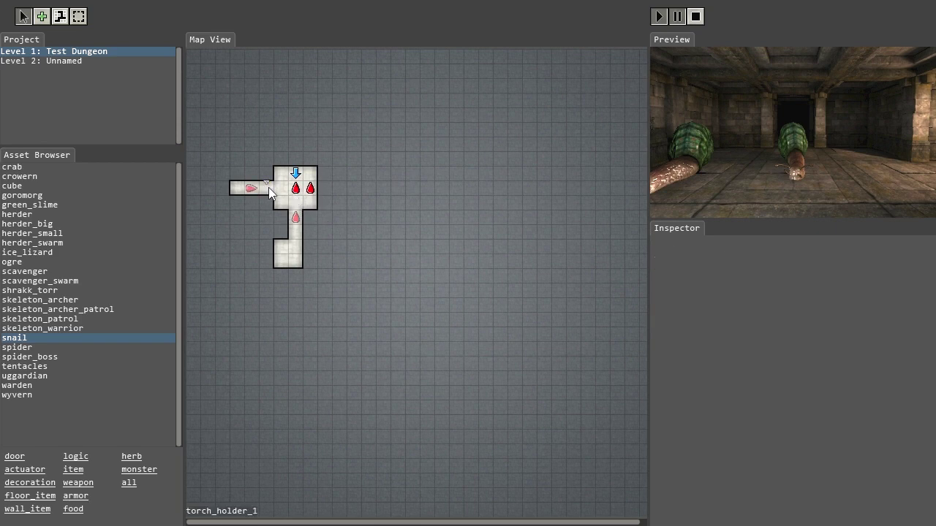
click(268, 187)
click(408, 211)
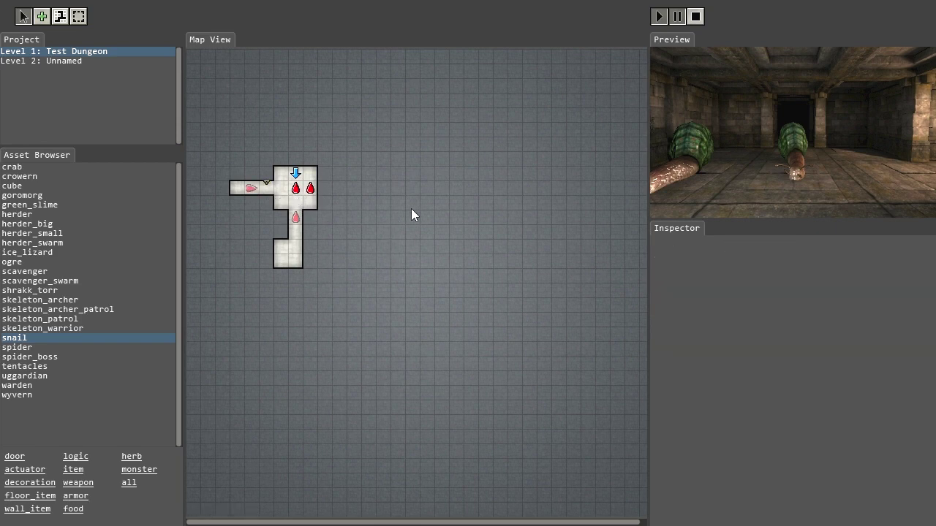
click(660, 16)
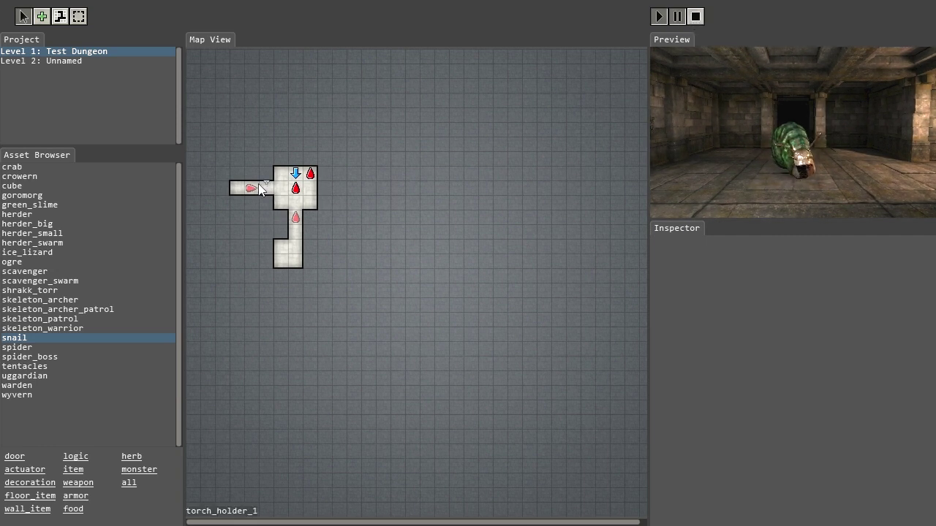
- Delete both snails from the west and south corridors
click(253, 186)
shift+click(296, 218)
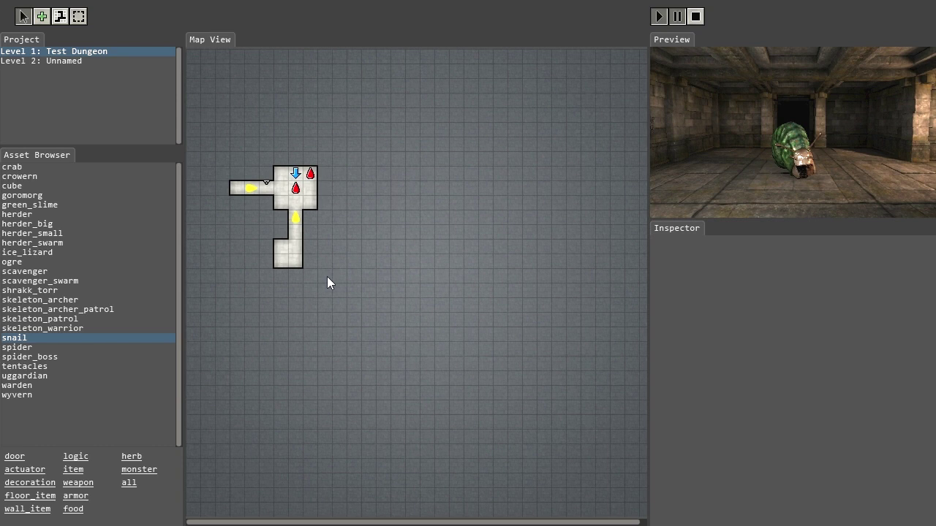
key(Delete)
- Fill in the room's southern row and all tiles south of it, then preview the west corridor from its entrance
mouse_move(279, 204)
right_down()
mouse_move(309, 203)
mouse_move(277, 262)
right_up()
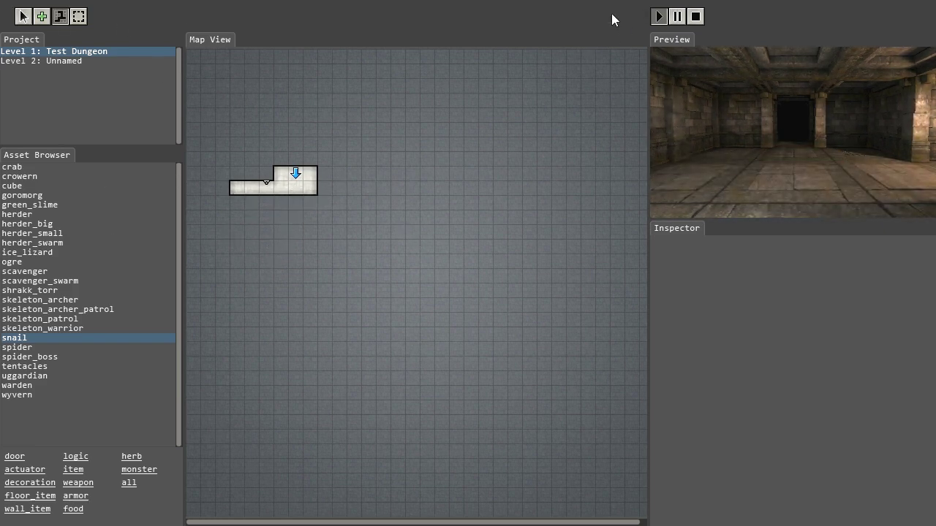
click(659, 16)
key(w)
key(e)
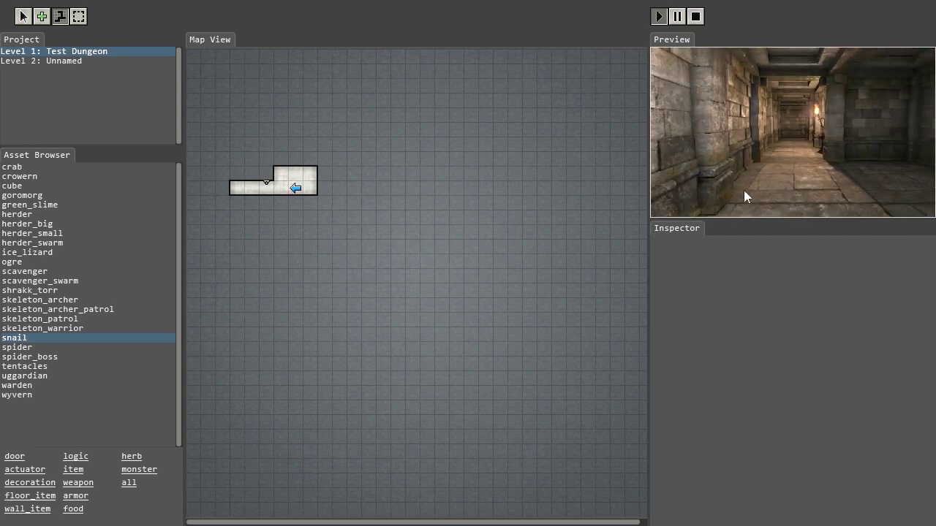
key(w)
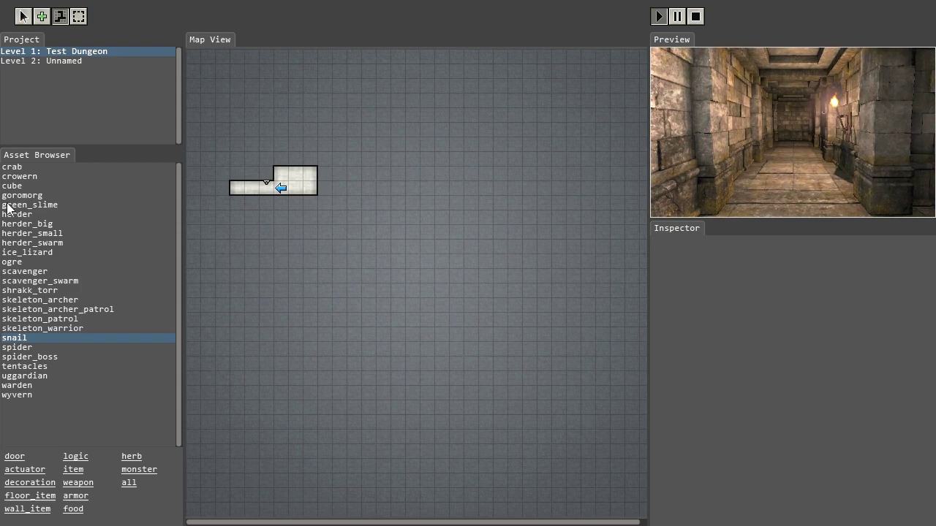
- Place a temple_door_portcullis between the room and the west corridor
click(15, 457)
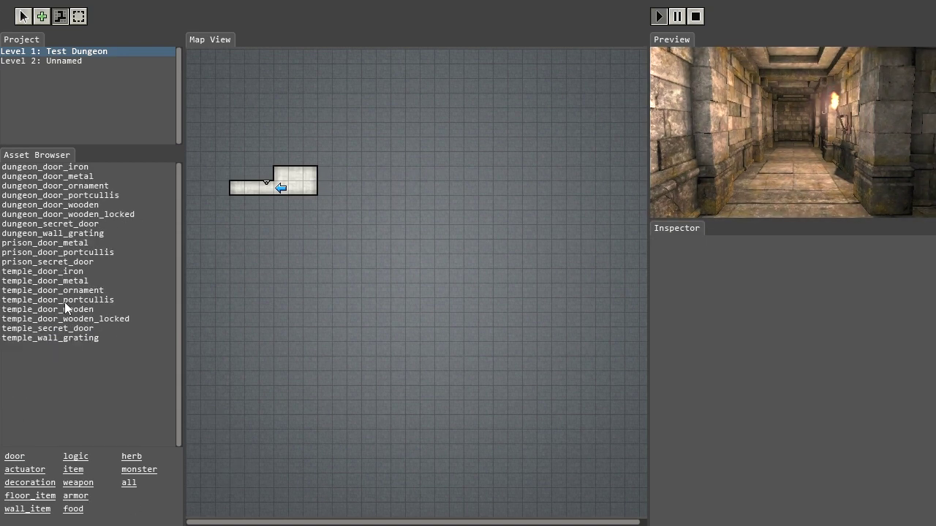
click(64, 301)
click(274, 186)
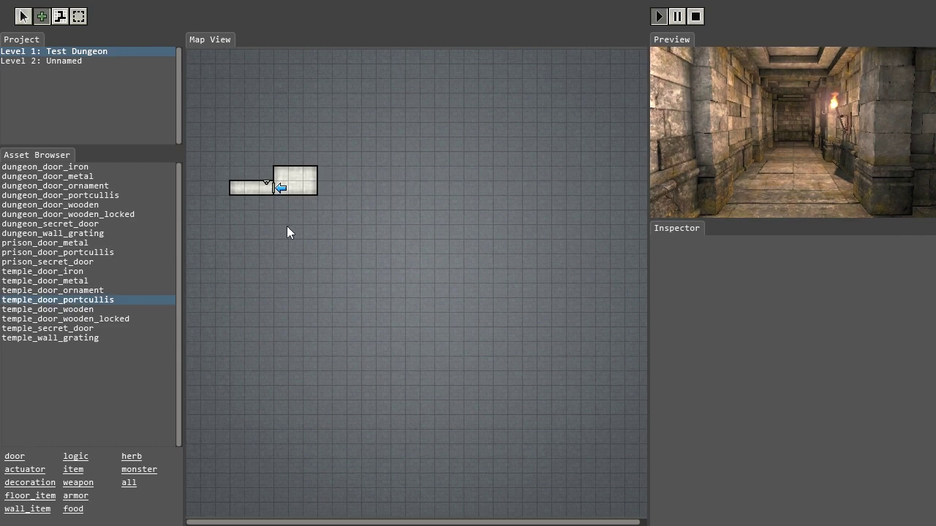
- Place a lock on the south wall of the room's tile beside the portcullis
click(33, 470)
click(15, 243)
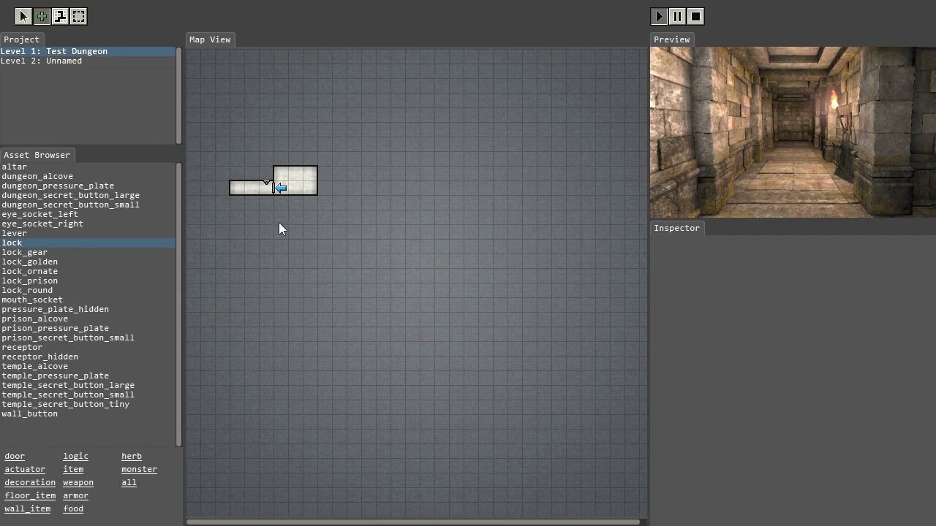
click(292, 199)
click(281, 198)
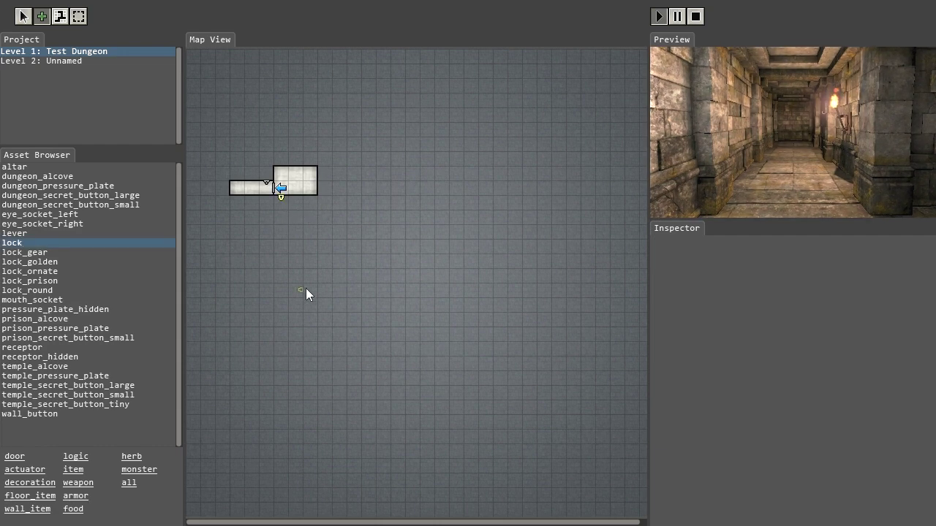
- Reload the preview and examine the portcullis from directly in front of it
click(768, 161)
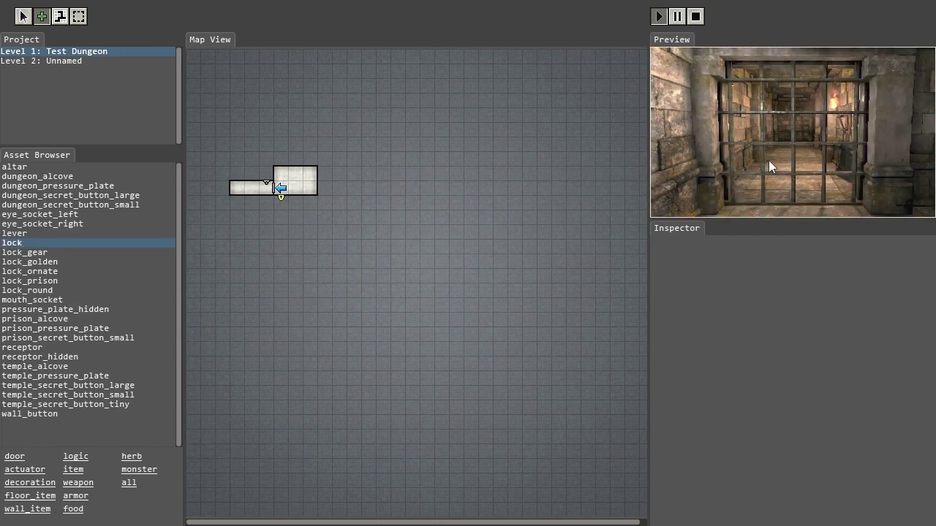
key(q)
key(e)
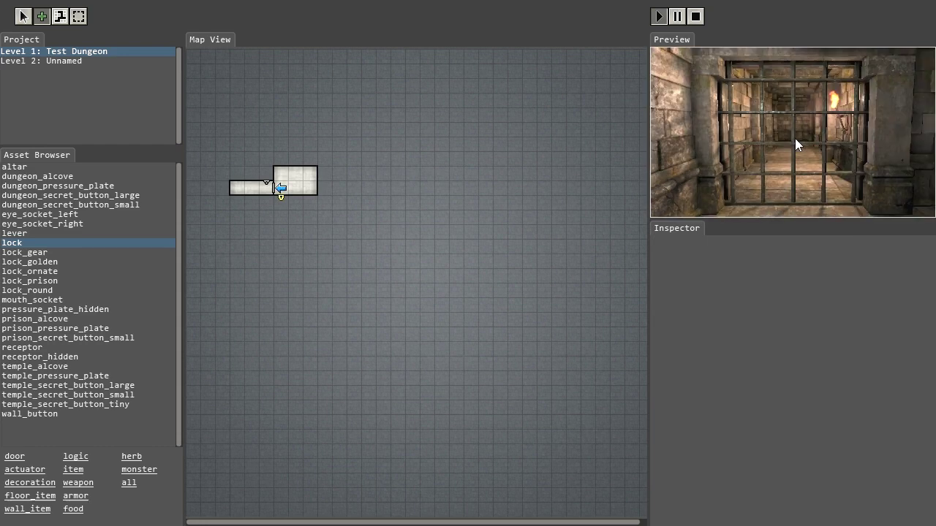
key(e)
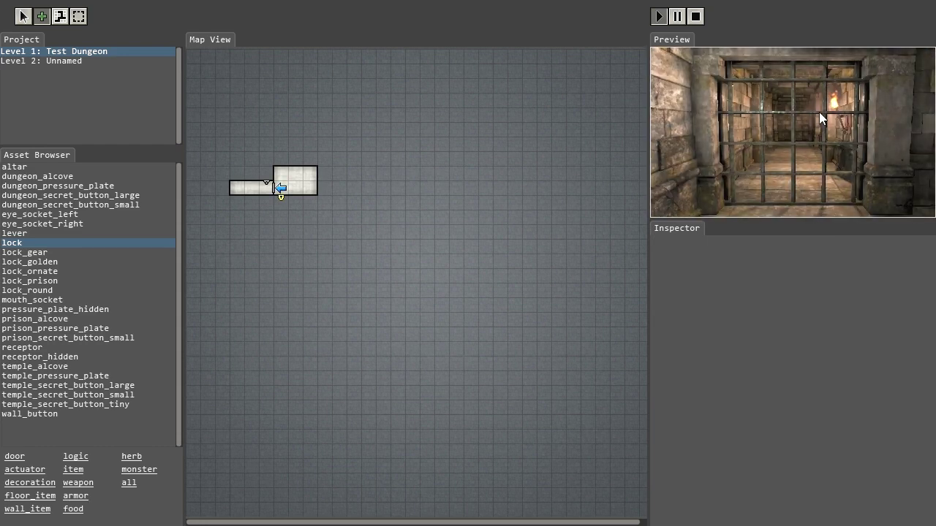
key(e)
key(q)
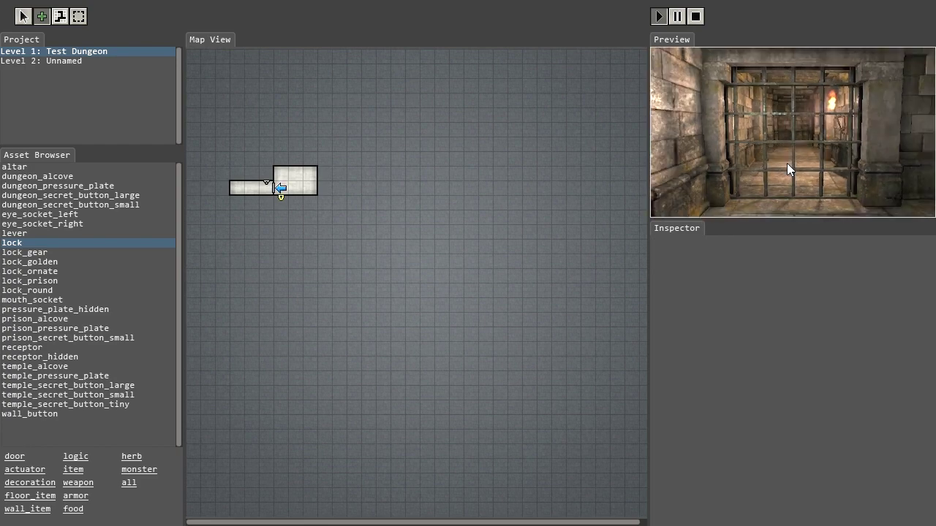
- Move the preview party back from the portcullis to the room's middle north tile and face the south wall
key(s)
key(w)
key(e)
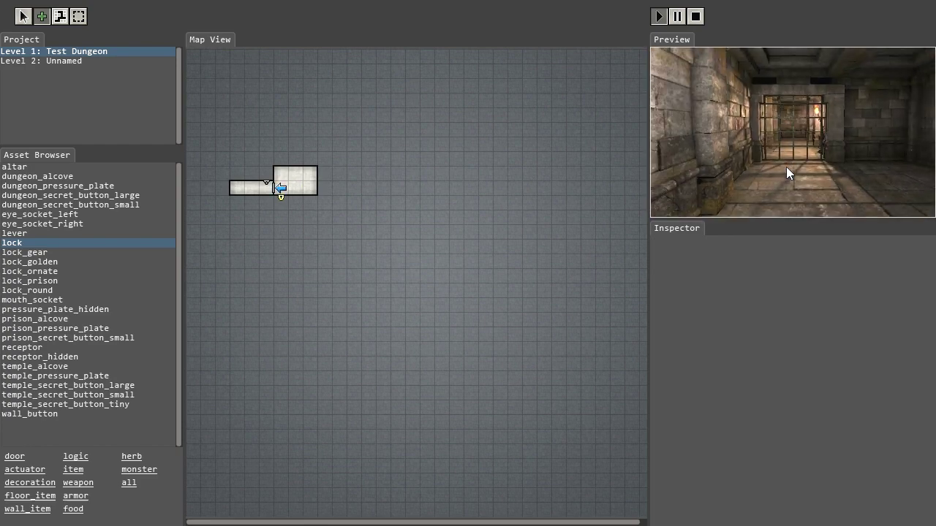
key(w)
key(d)
key(e)
key(e)
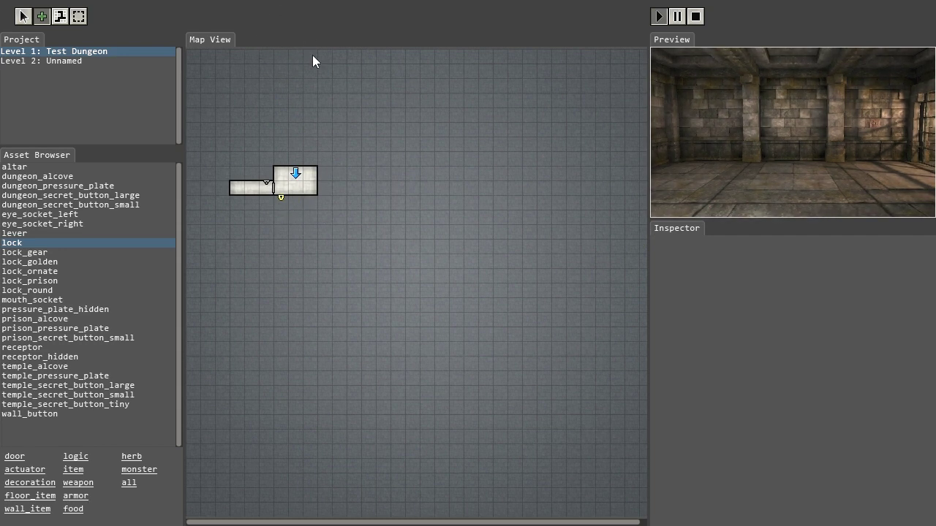
- Move the lock one tile east along the room's south wall and set its Opened by value to iron_key
click(55, 54)
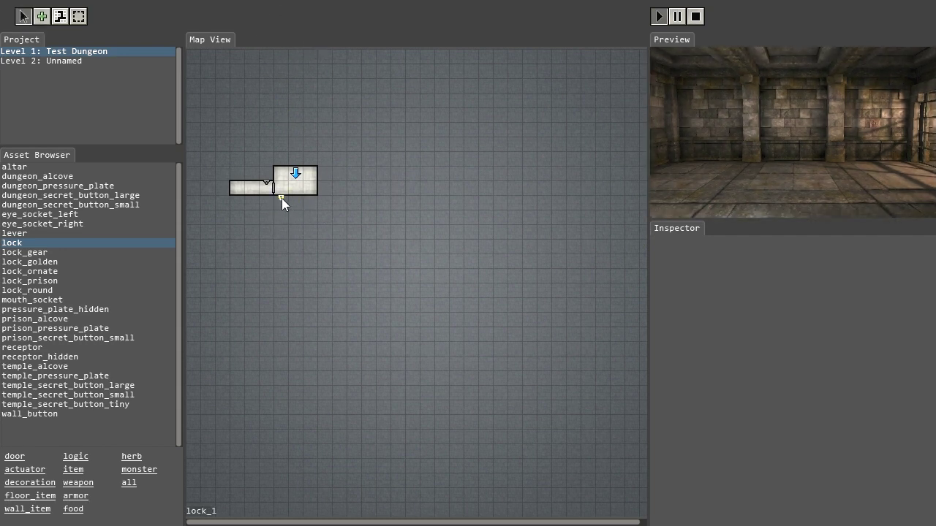
drag(281, 198, 296, 205)
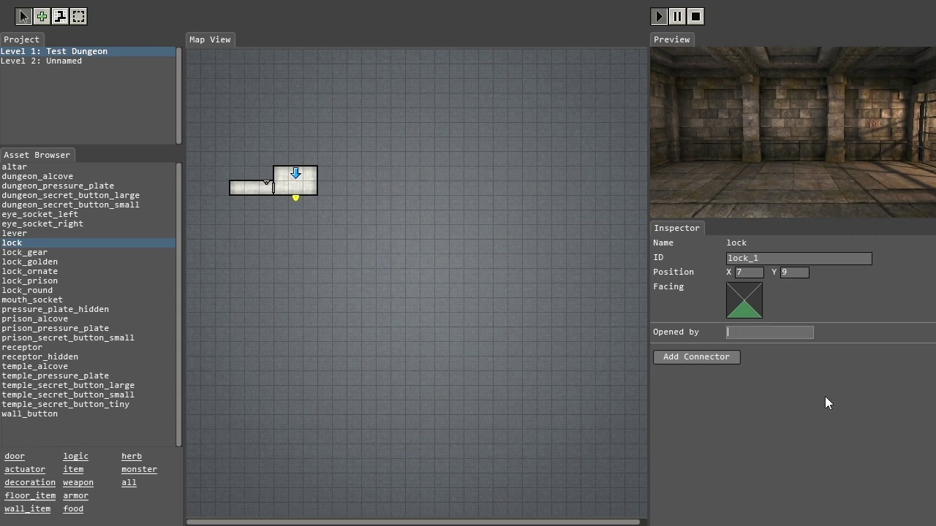
text(i)
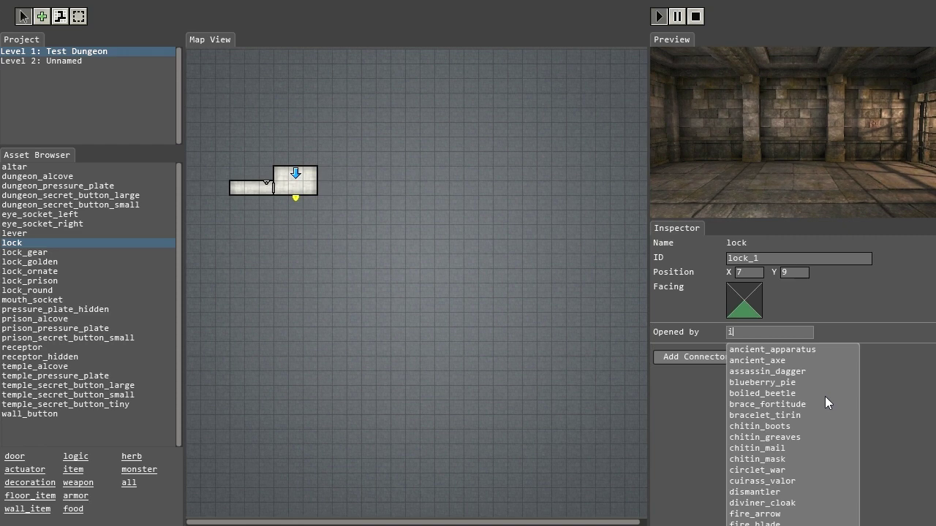
text(ron_)
key(Down)
key(Down)
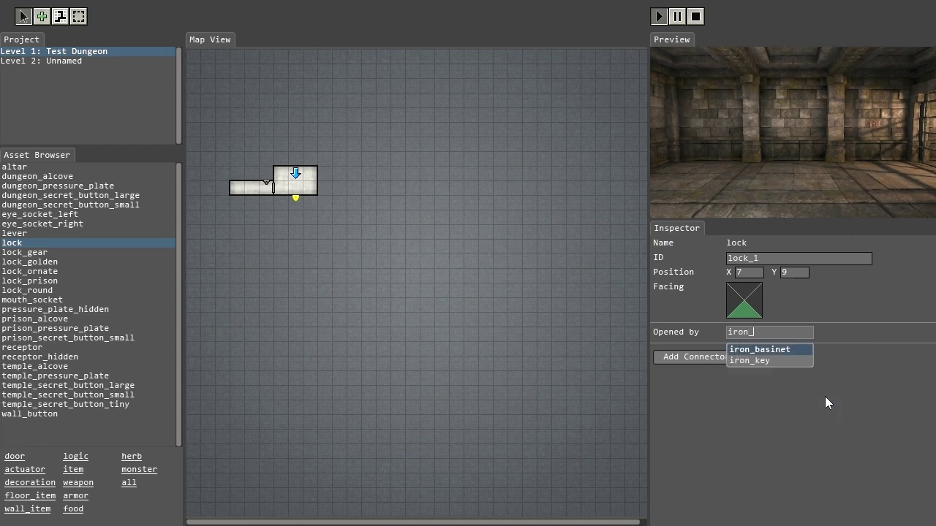
key(Return)
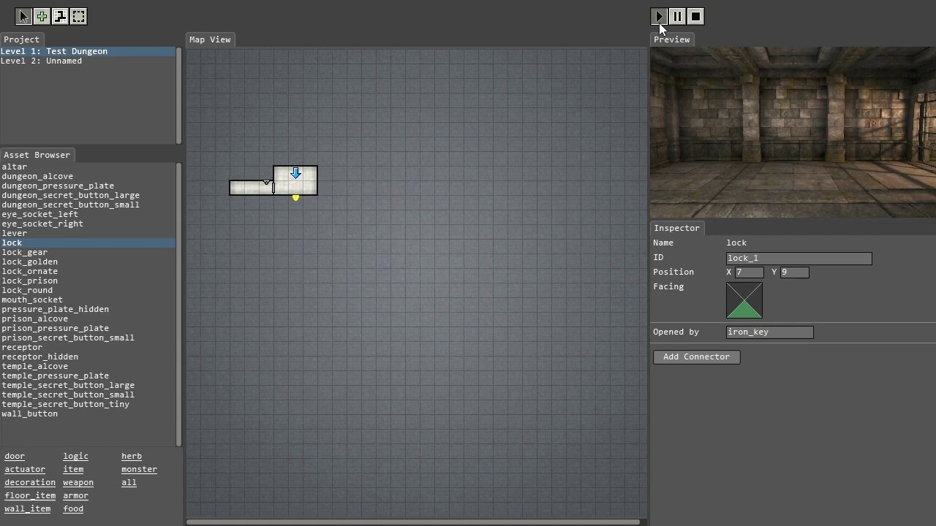
- Inspect the lock and portcullis up close in the preview and widen the preview area
key(w)
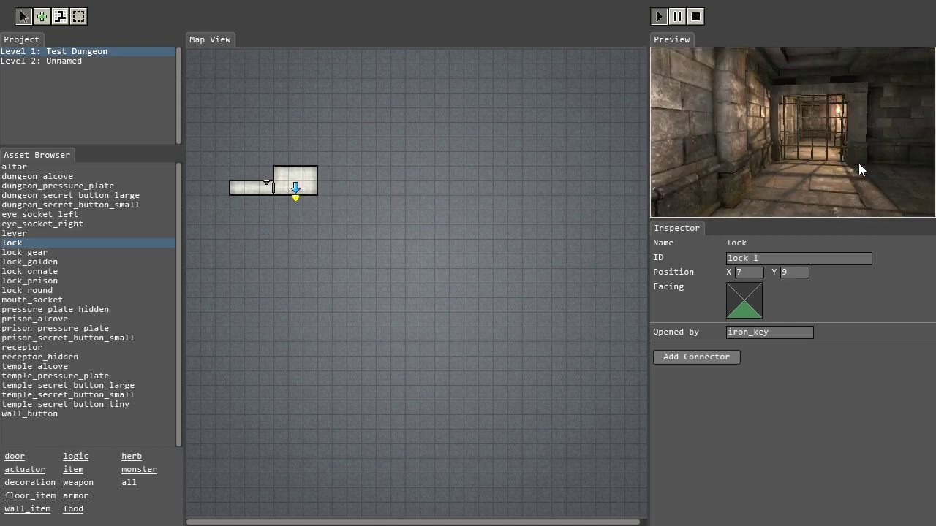
key(e)
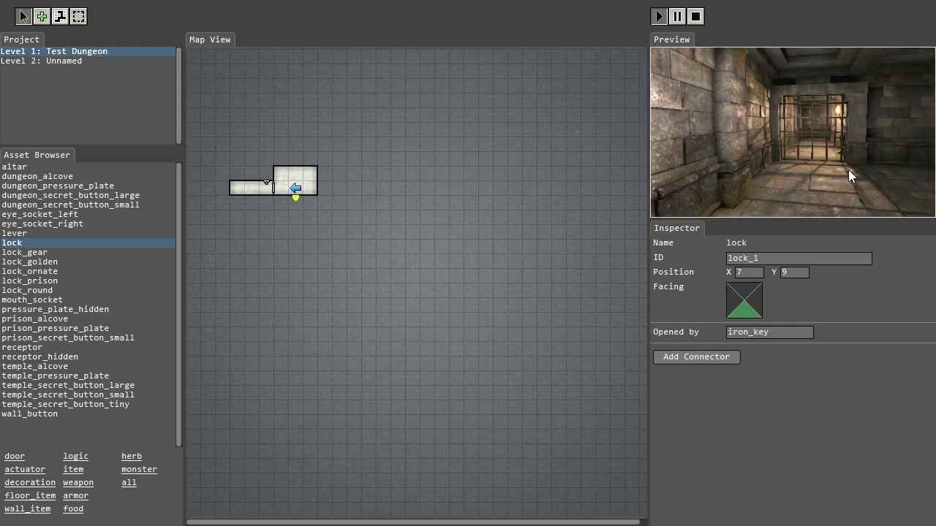
key(q)
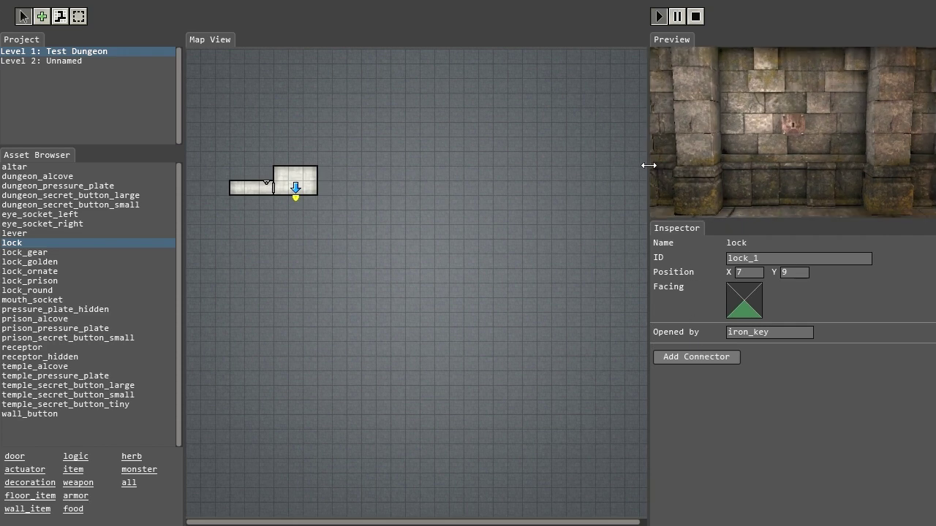
drag(649, 162, 570, 161)
key(s)
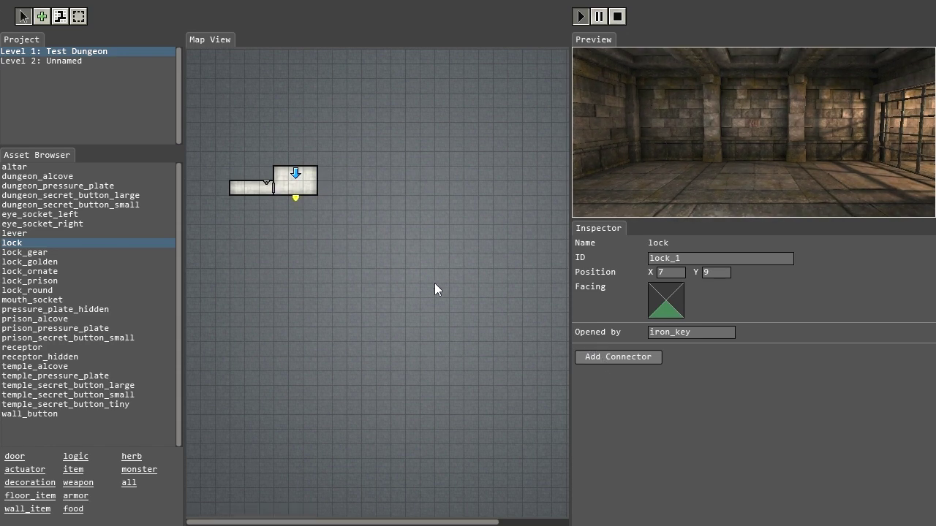
- Add a connector to the lock with event activate, the temple portcullis as target and action open, and reload the preview
click(607, 359)
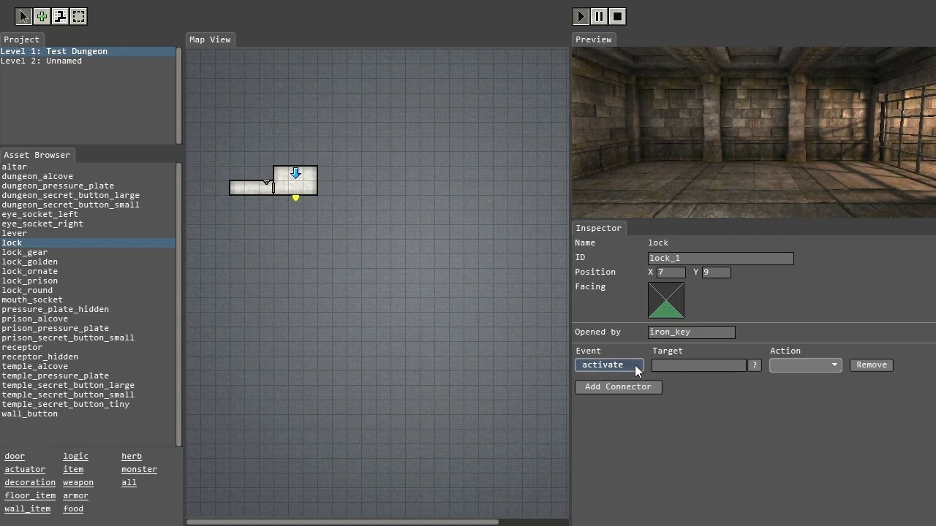
click(753, 365)
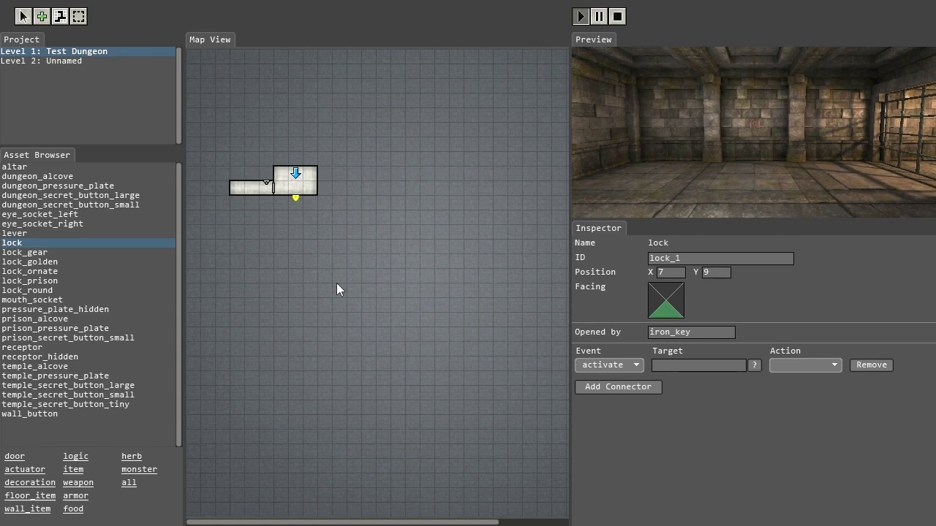
click(277, 191)
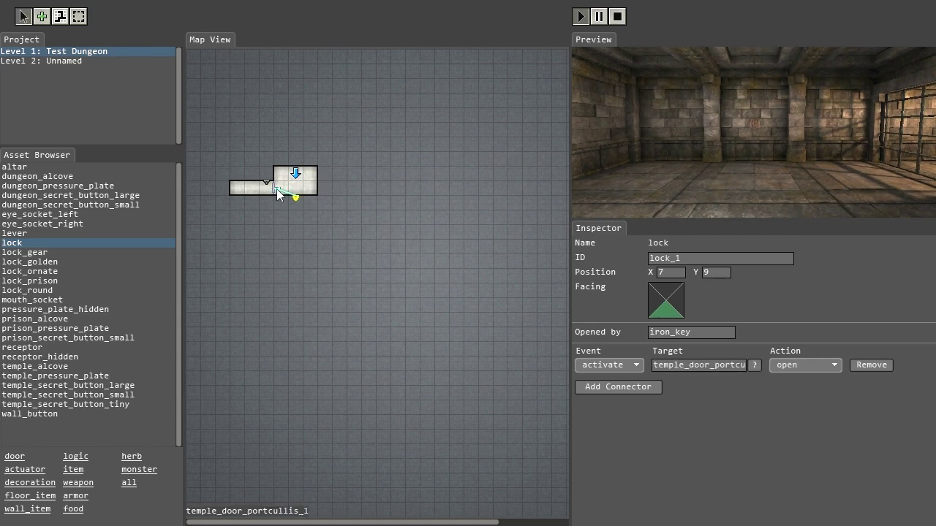
click(835, 365)
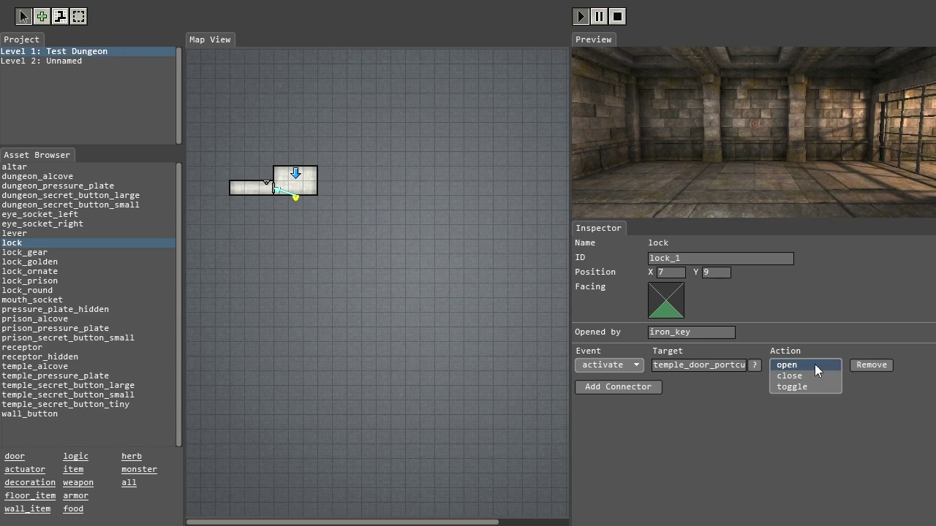
click(814, 364)
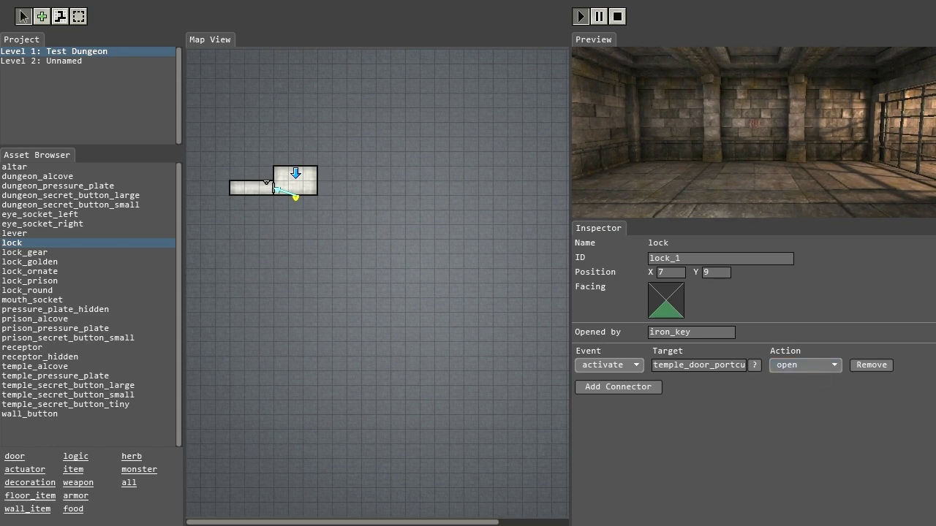
click(581, 17)
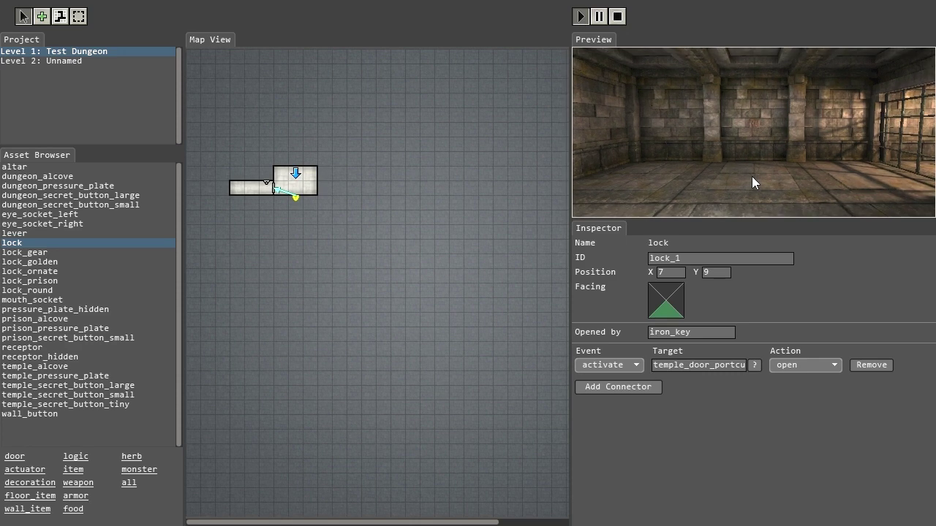
- Place an iron_key on the room's northwest floor tile
click(122, 481)
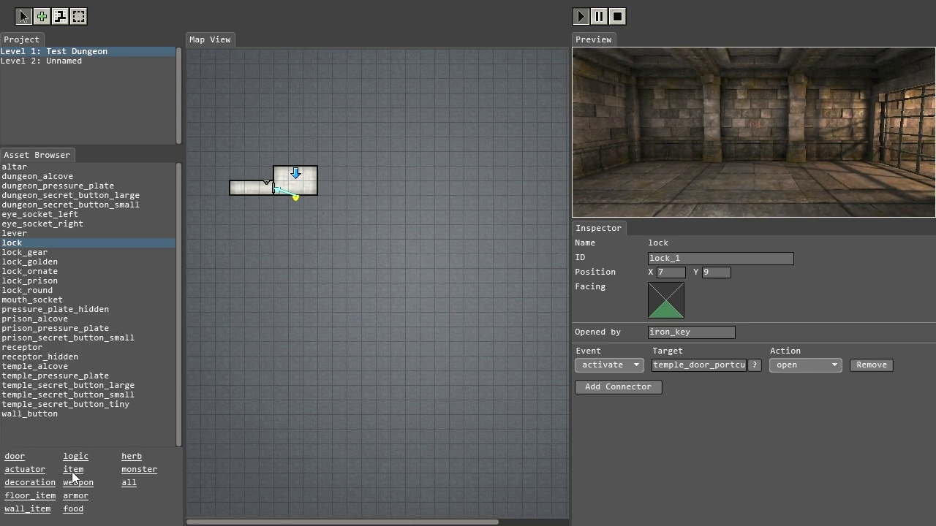
scroll(59, 308, down, 15)
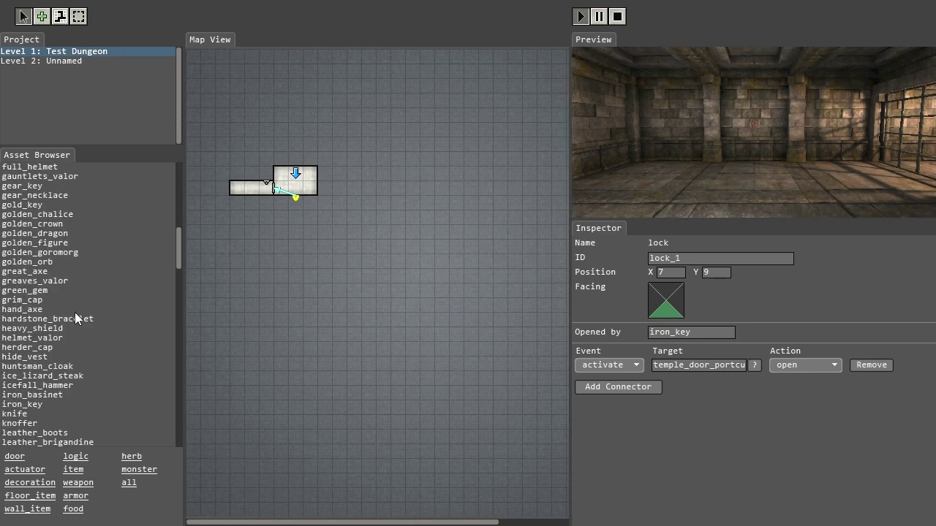
scroll(79, 313, down, 3)
click(33, 311)
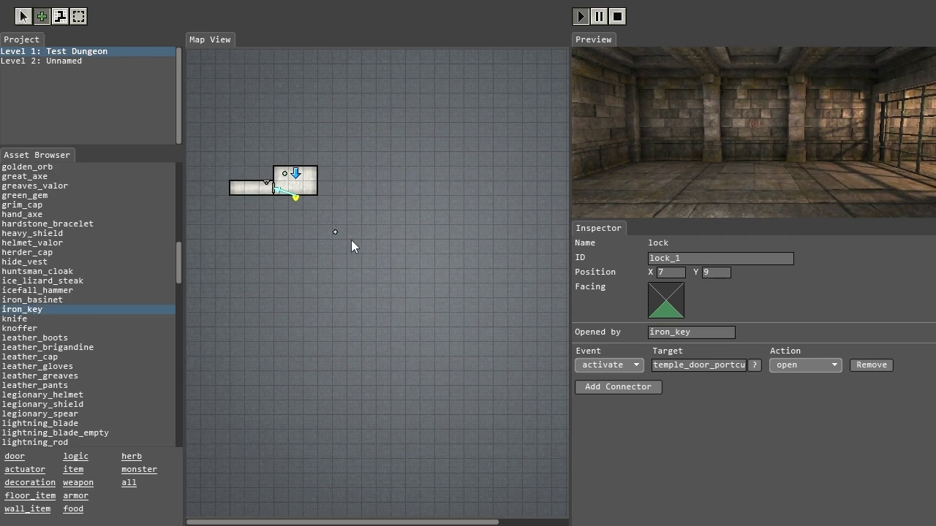
- Test the lock in the reloaded full-screen preview by picking up the iron key and using it, and turn to the portcullis
click(580, 16)
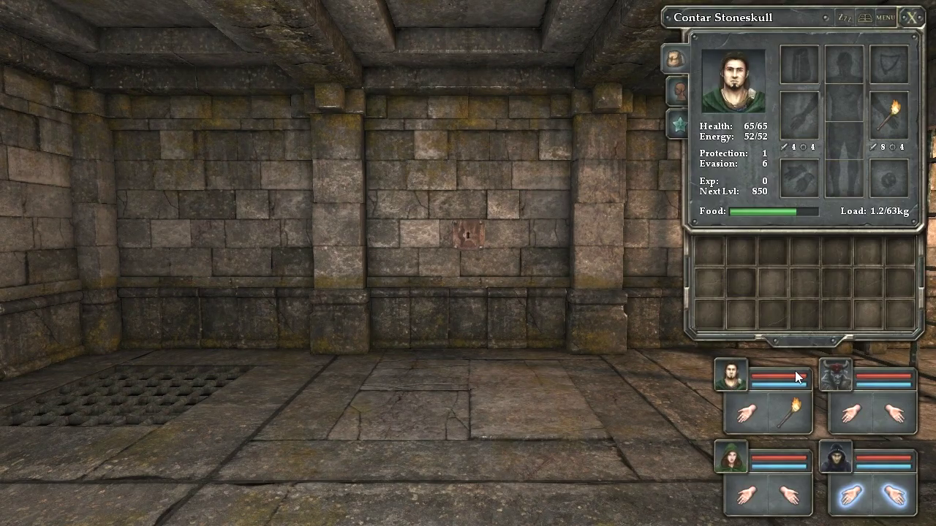
key(Escape)
key(e)
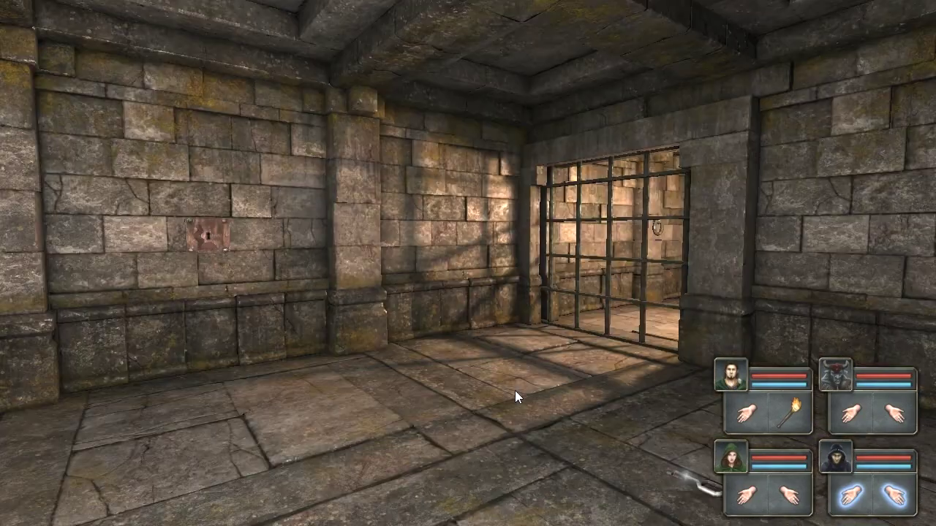
click(415, 445)
key(q)
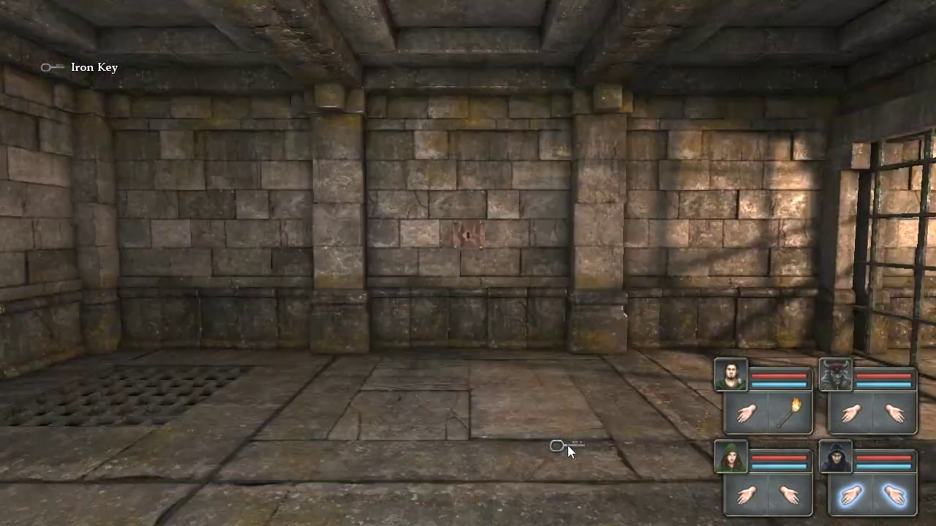
key(w)
click(467, 235)
key(e)
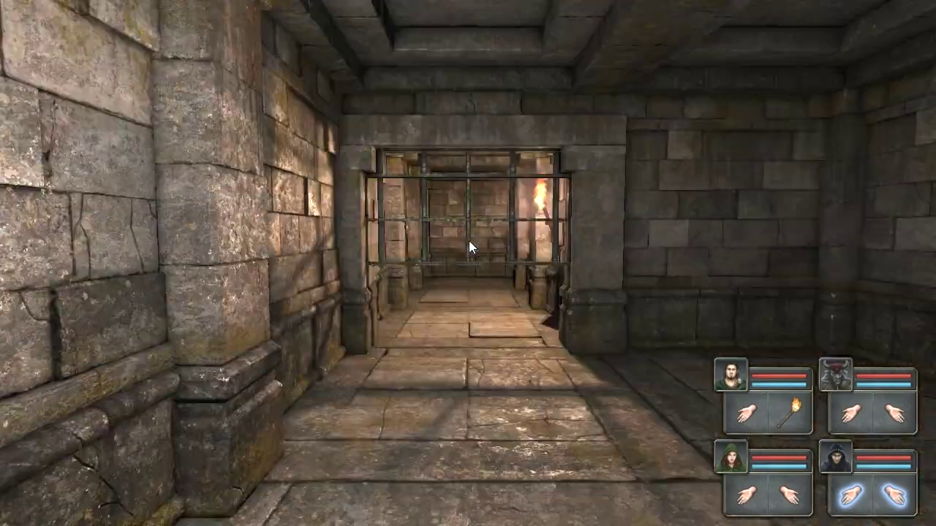
- Walk the party up to the portcullis to check the corridor passage, go back to face the lock, and return to the editor
key(w)
key(w)
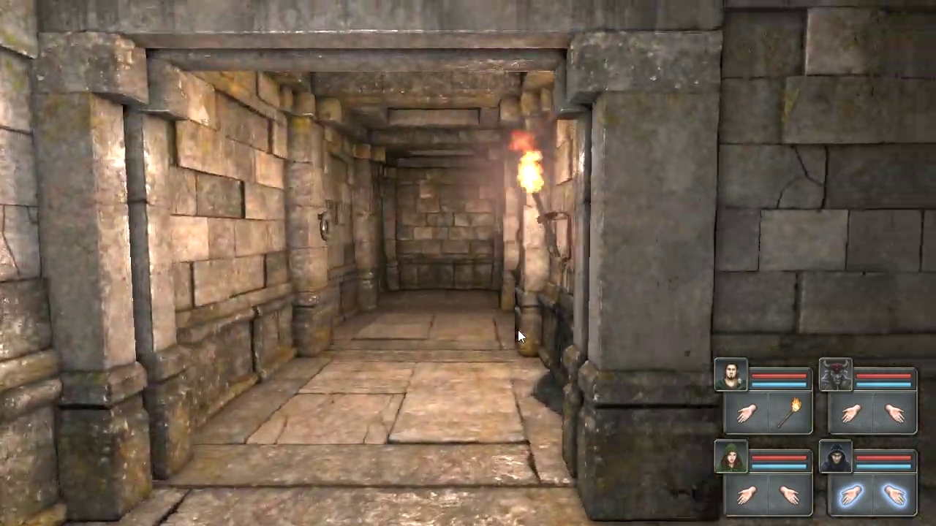
key(q)
key(w)
key(w)
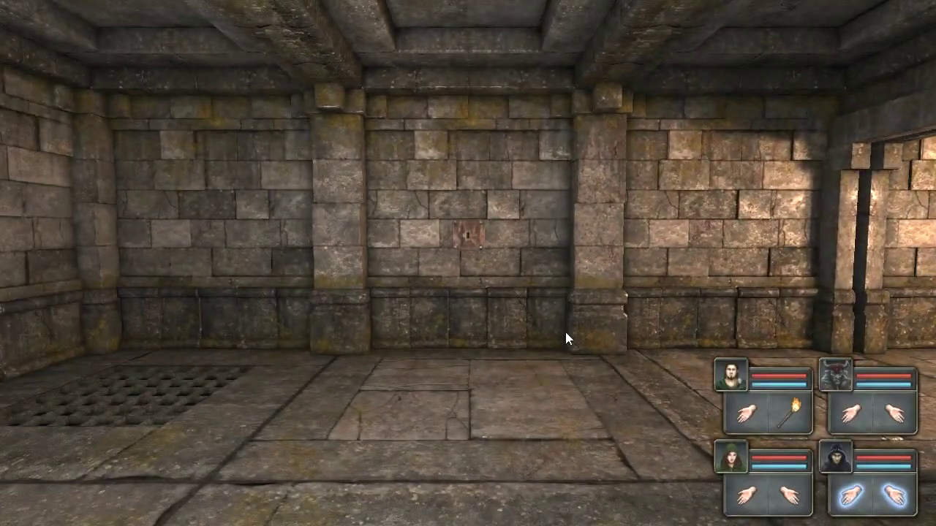
key(Escape)
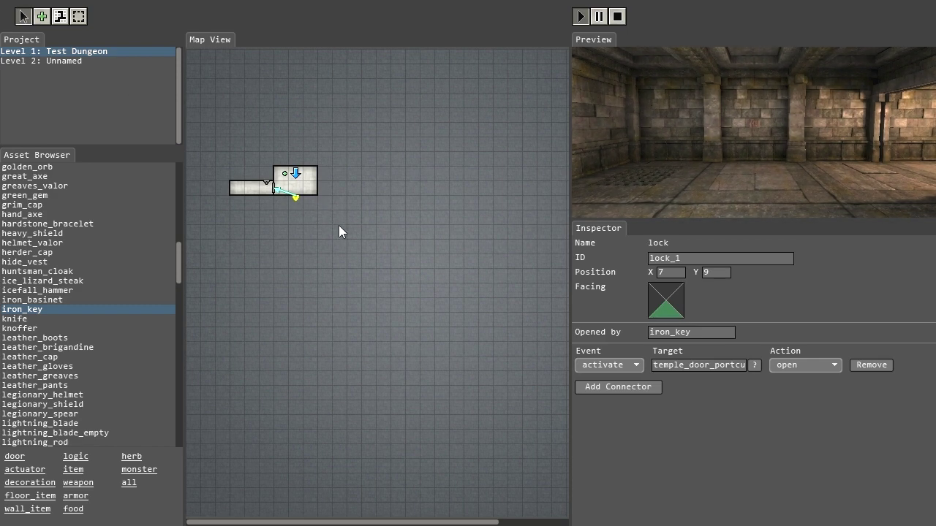
- Carve a one-tile niche east of the room's southeast tile and reload the preview
key(3)
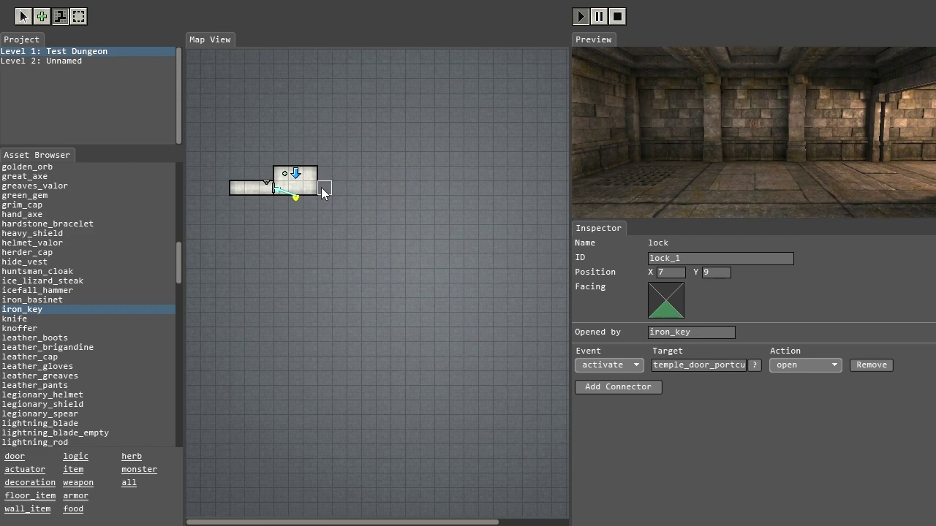
click(324, 188)
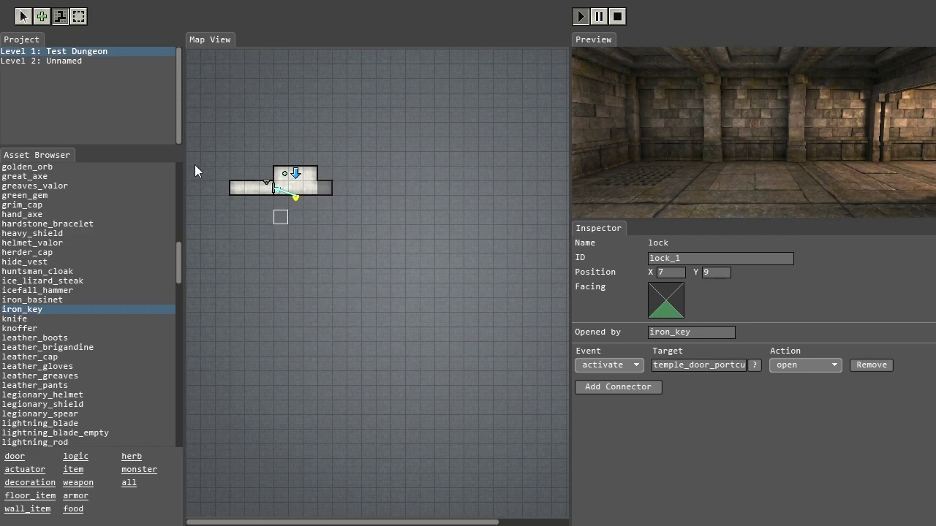
click(582, 14)
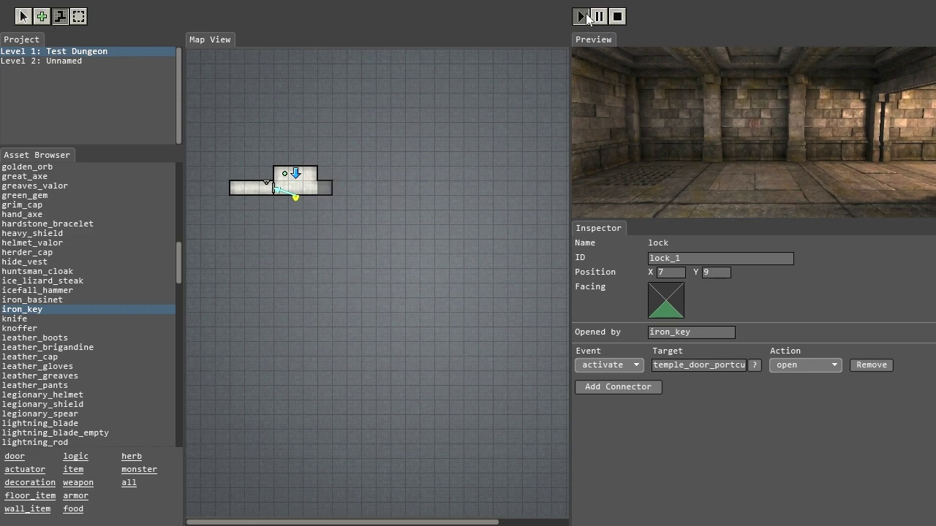
- Place a daemon_head wall decoration on the east wall of the new niche
click(25, 512)
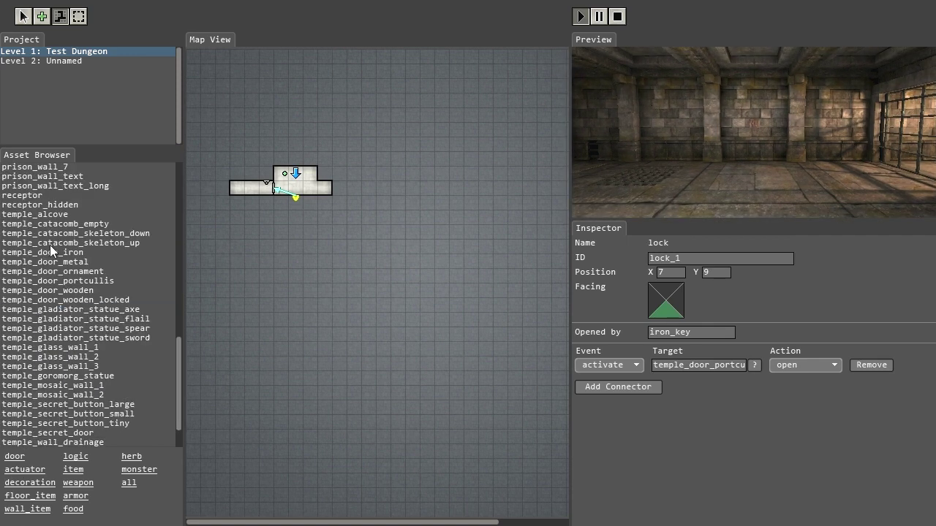
scroll(51, 243, up, 12)
scroll(28, 186, down, 1)
scroll(27, 185, up, 1)
click(24, 167)
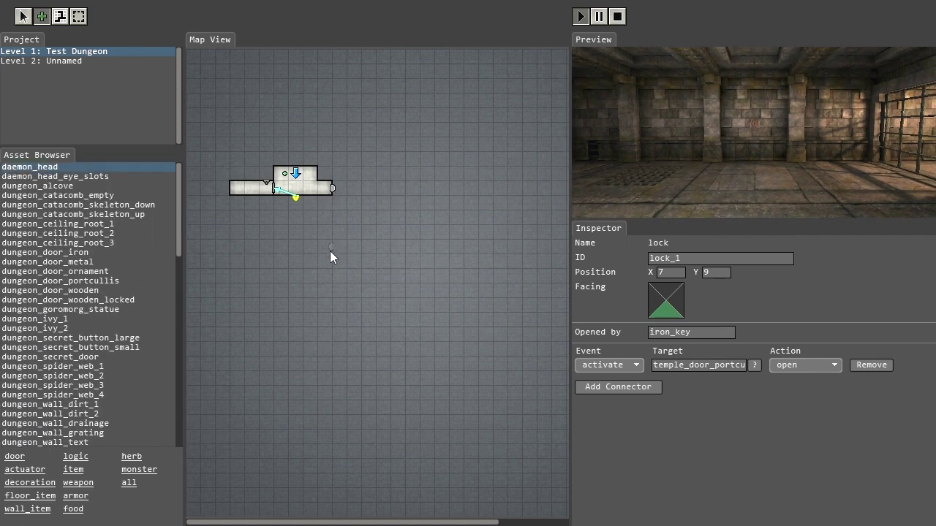
- Place a spawner facing west on the niche tile in front of the daemon head
scroll(149, 277, down, 10)
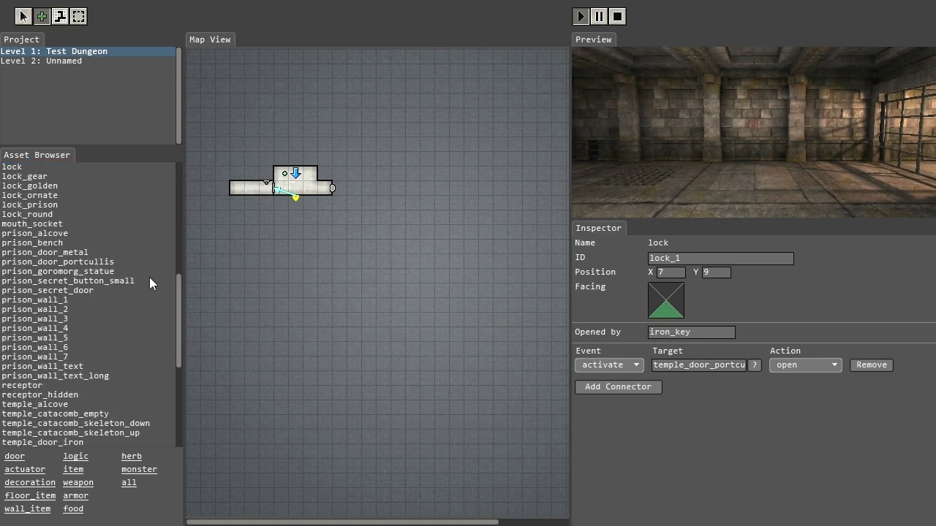
scroll(148, 277, down, 3)
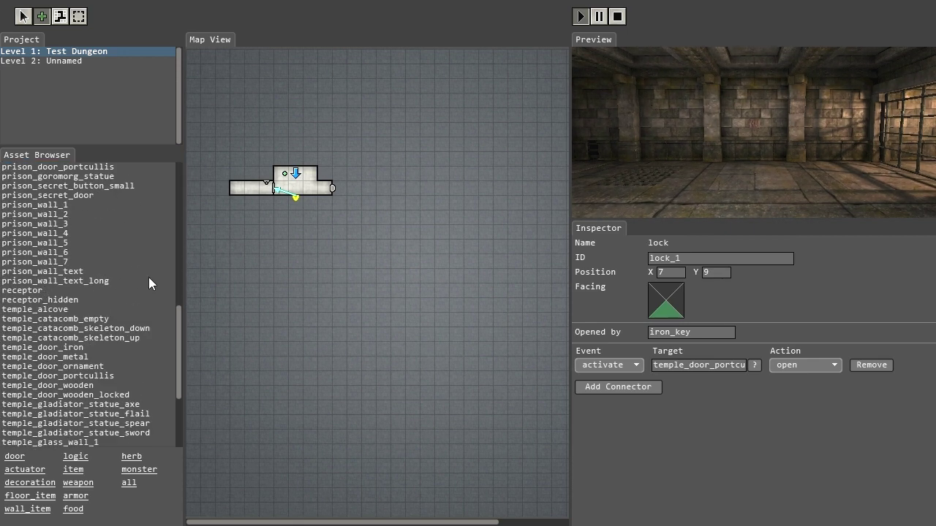
click(75, 456)
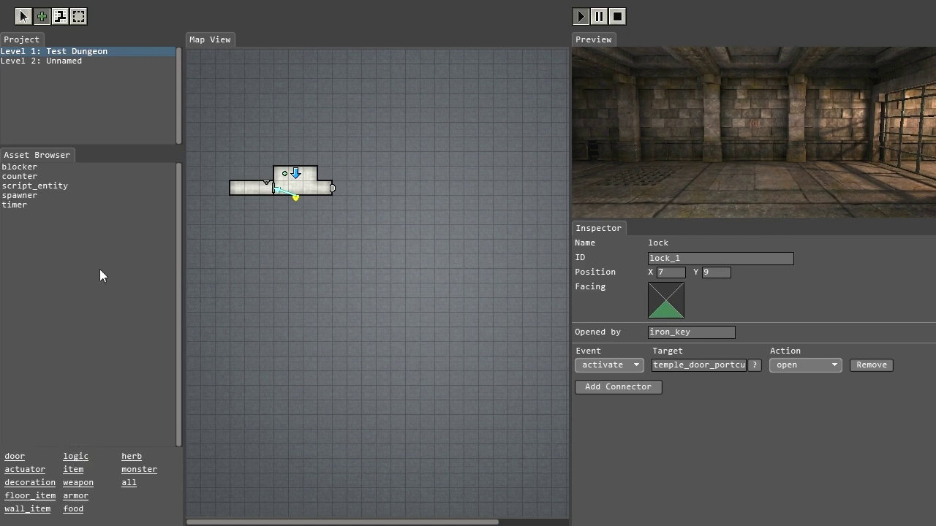
click(30, 196)
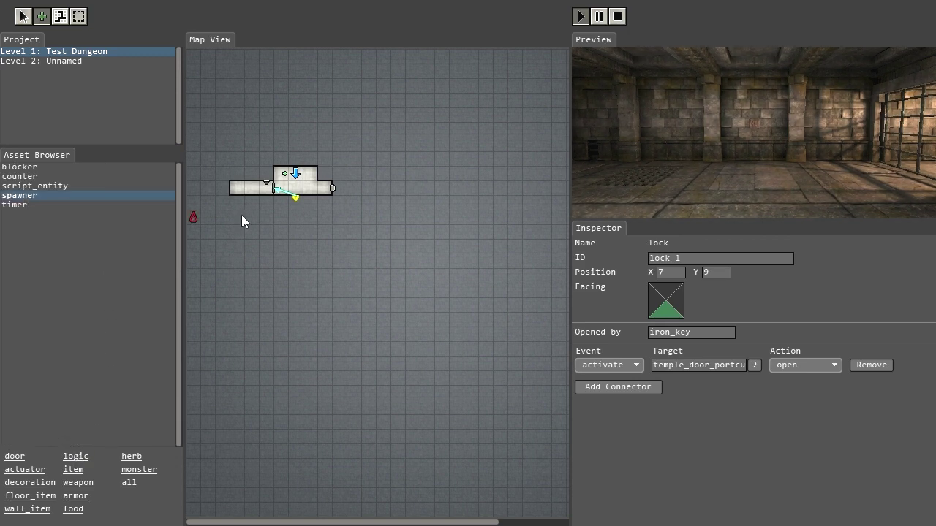
- Reload the preview and move the party to the room's southeast tile, facing the daemon head
click(580, 17)
key(q)
key(d)
key(w)
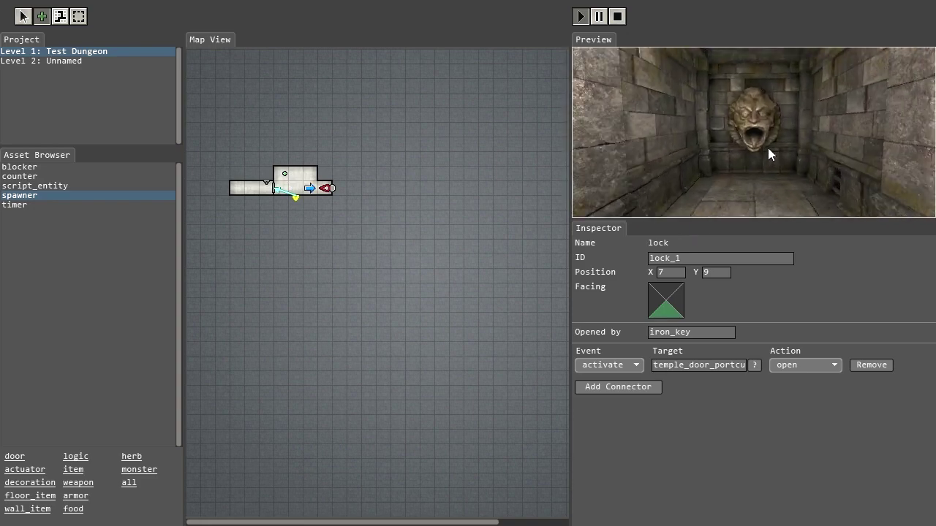
- Move the party in the preview to the middle tile of the room's north row, facing the lock on the south wall
key(s)
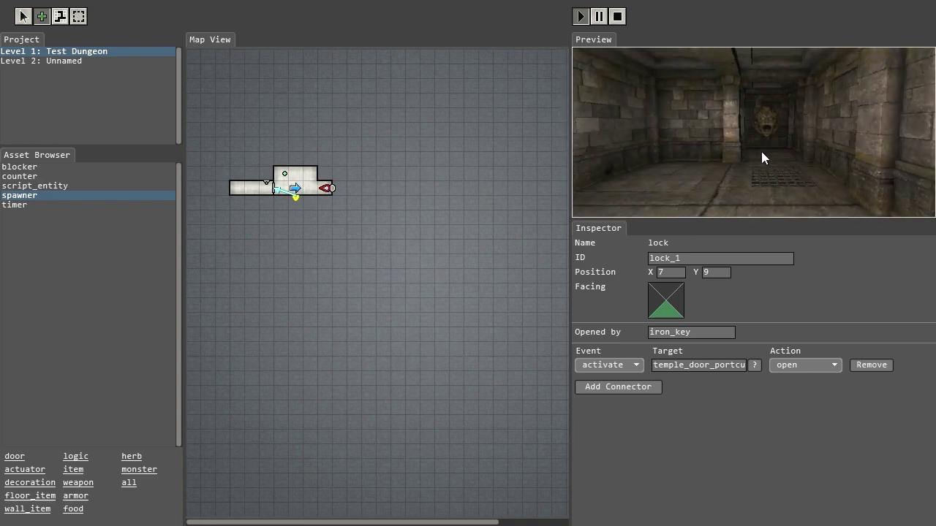
key(a)
key(e)
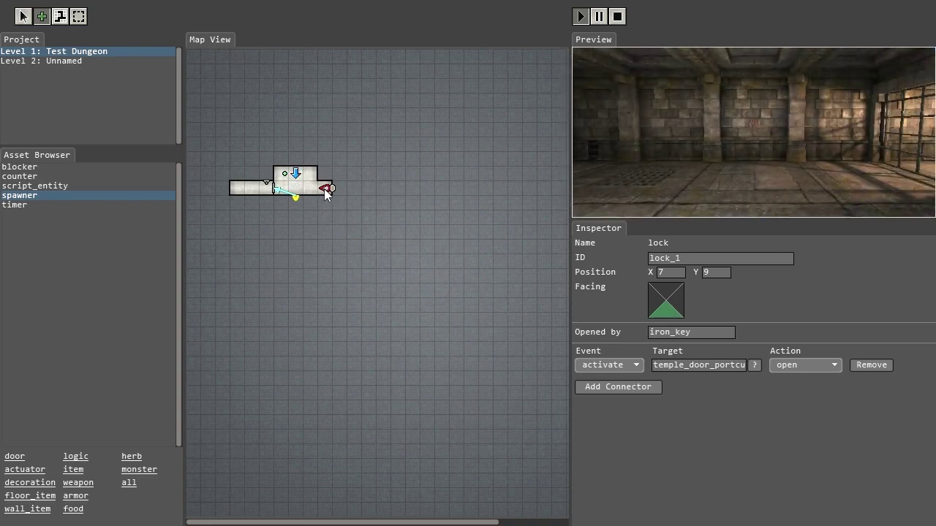
- Select the spawner in front of the daemon head and set its spawned entity to fireball
click(23, 18)
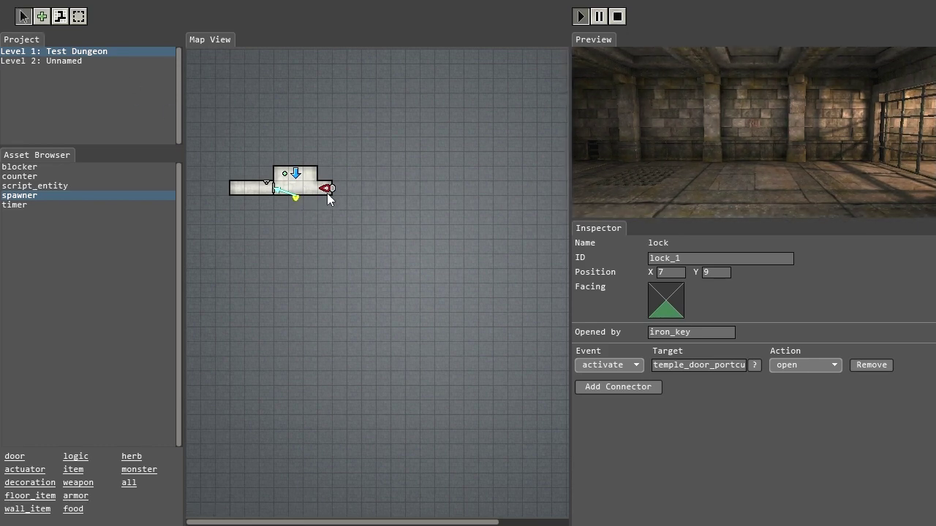
click(321, 188)
click(684, 332)
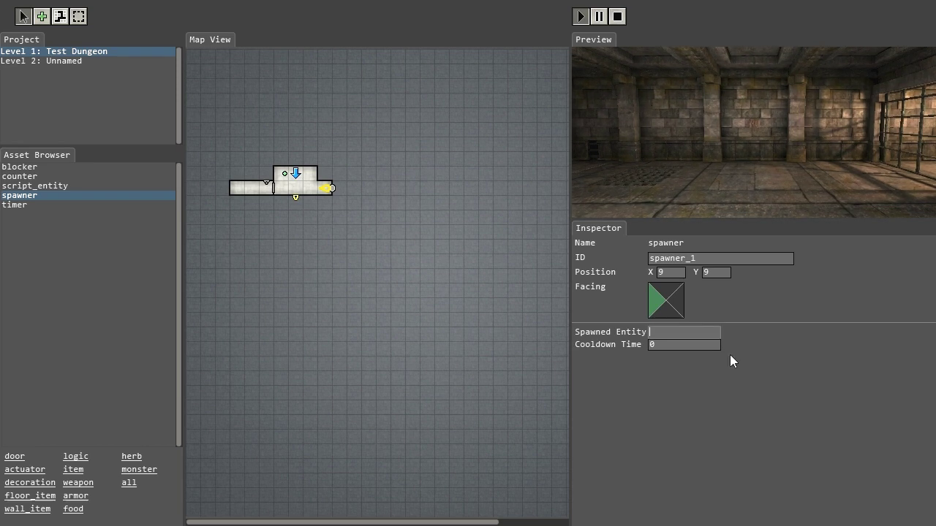
text(fire)
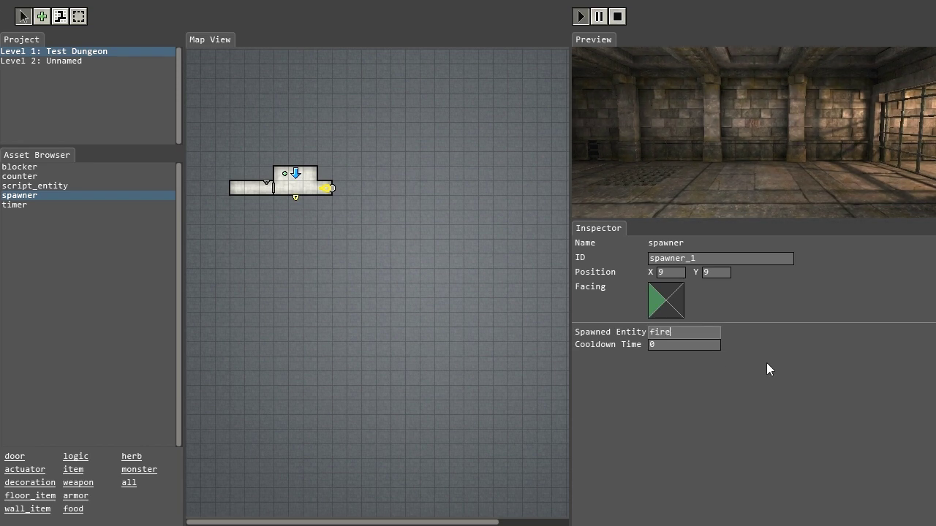
text(ball)
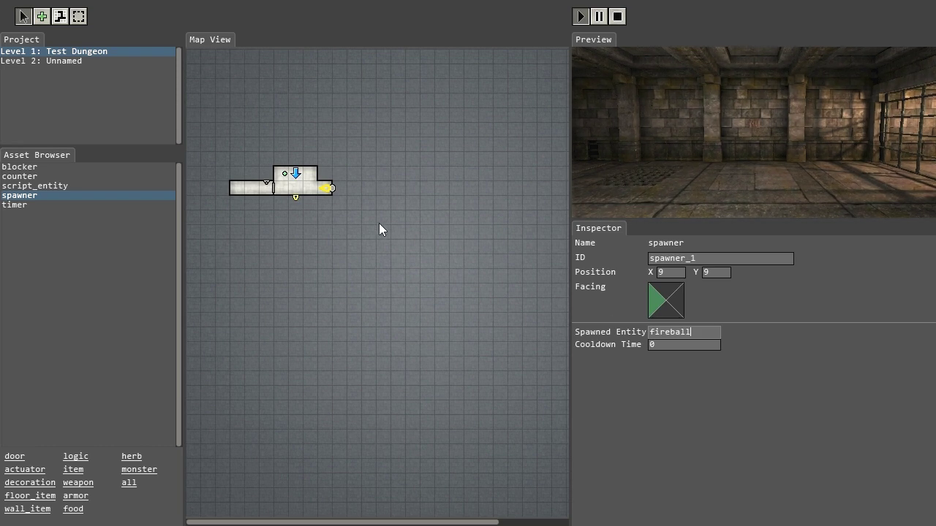
- Add a second connector to the lock that activates spawner_1 on the activate event
click(295, 198)
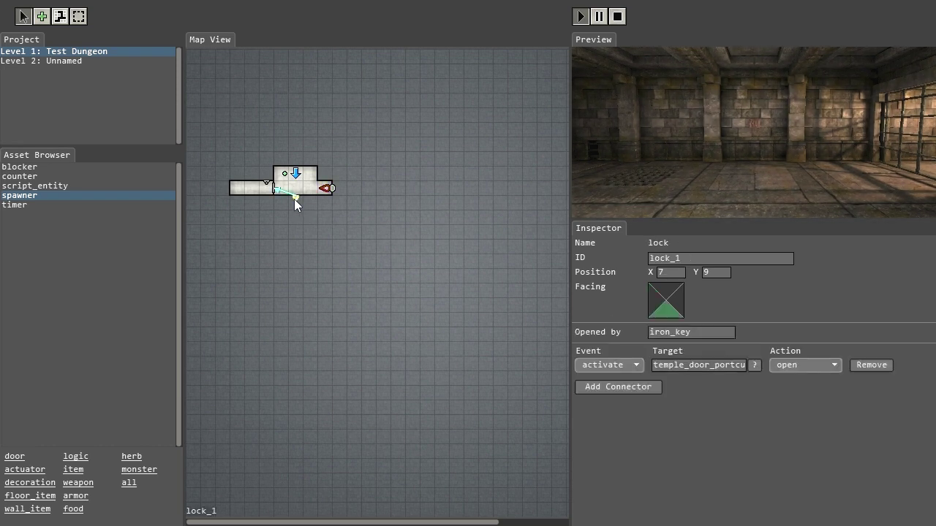
click(642, 387)
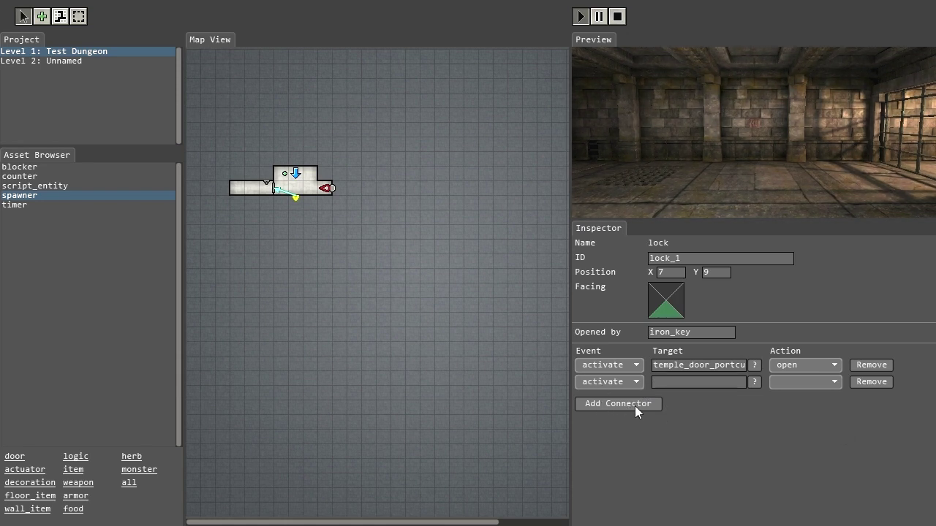
click(322, 188)
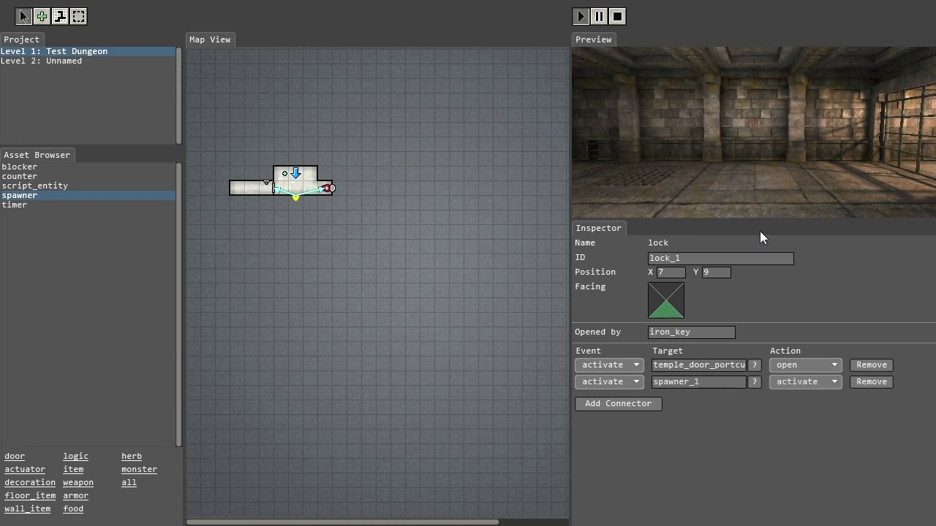
- Restart the preview in full view, pick up the iron key from the floor and use it on the wall lock
click(581, 16)
key(e)
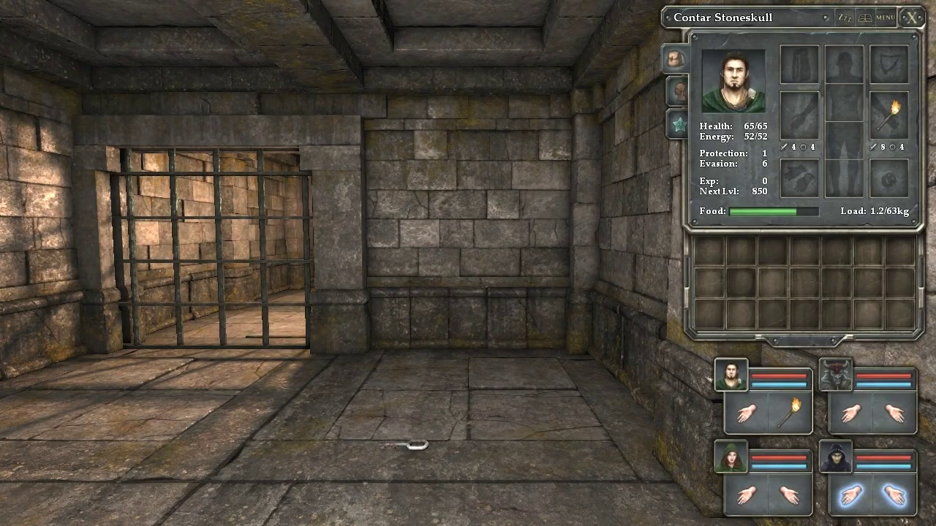
key(i)
click(414, 444)
key(q)
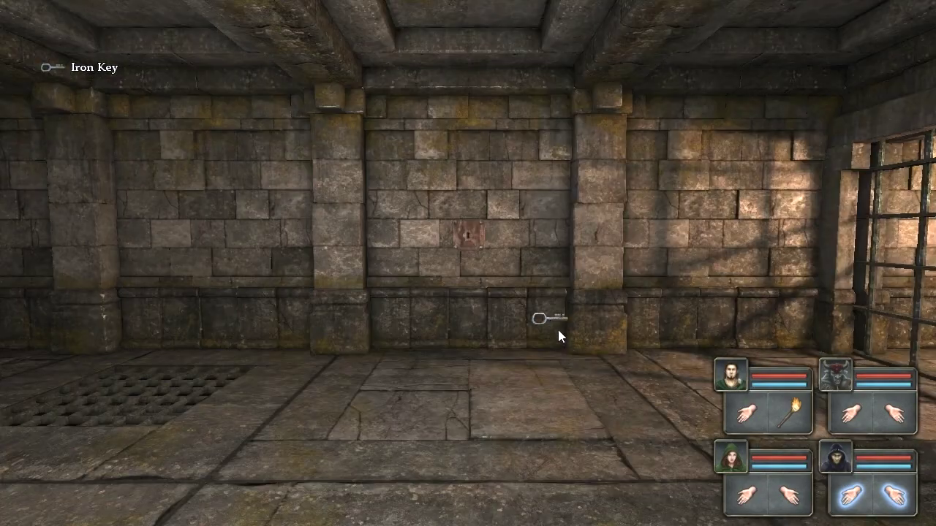
key(w)
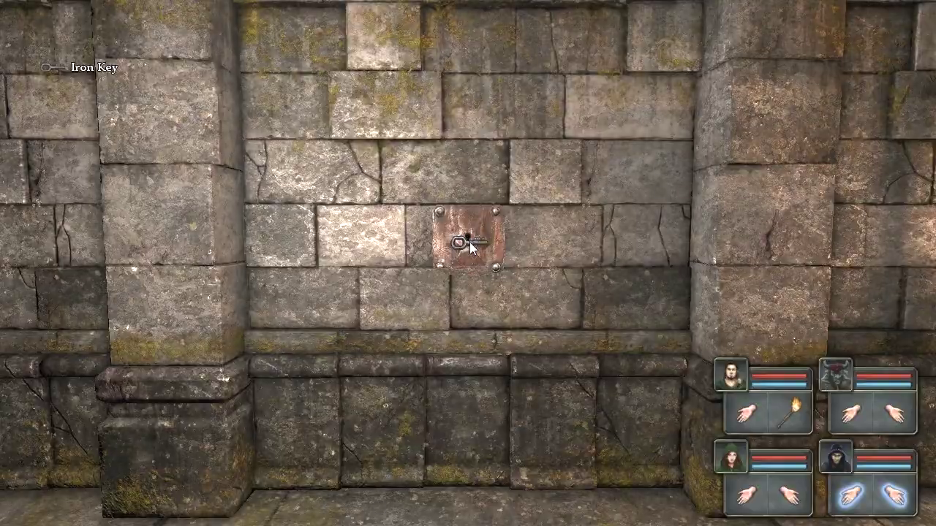
click(469, 242)
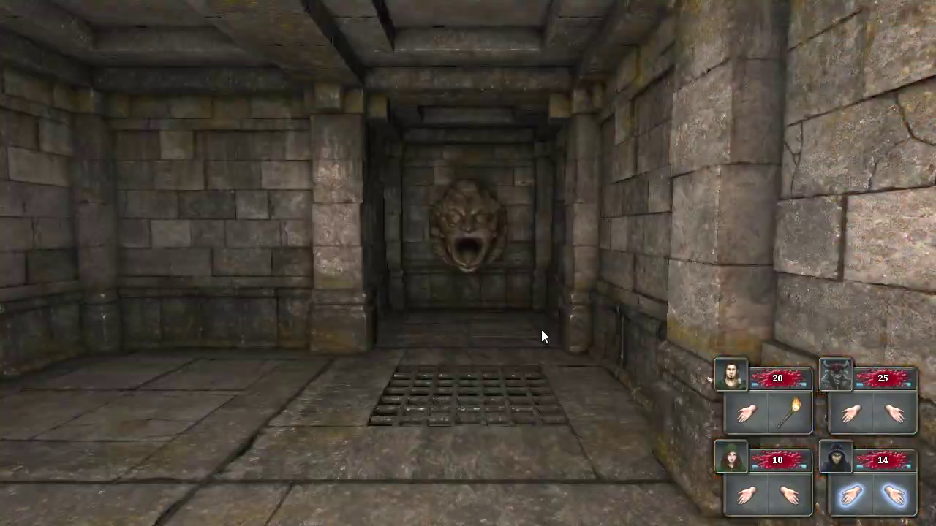
- Walk the party around the room to inspect the lock, wall torch and daemon head, and return to the editor
key(q)
key(w)
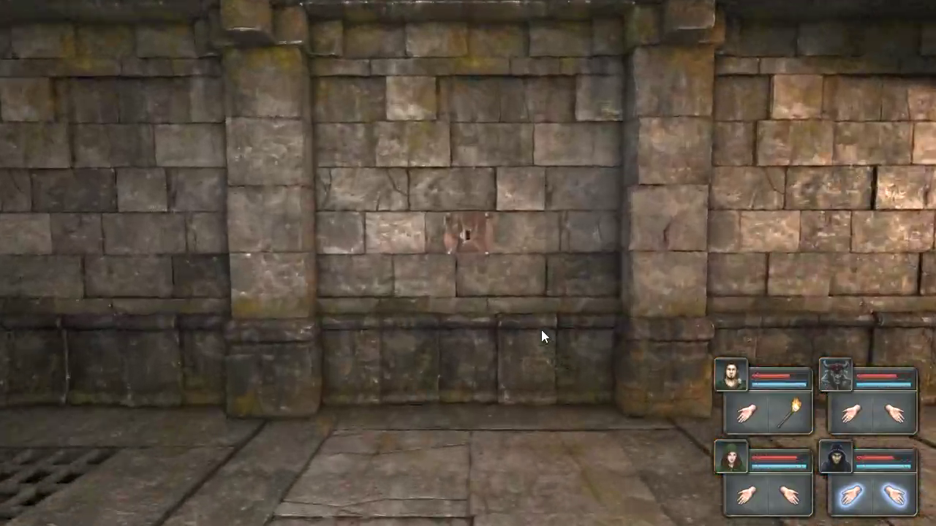
key(e)
key(w)
key(w)
key(e)
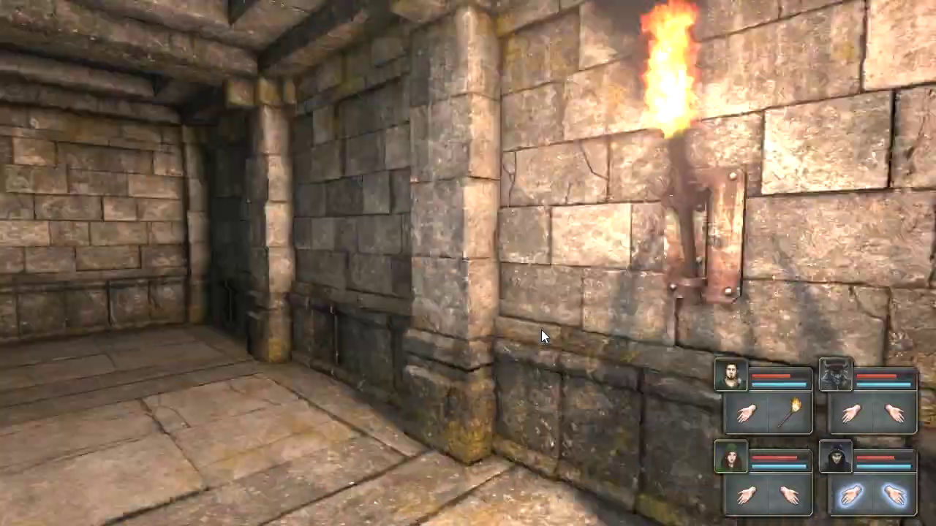
key(q)
key(w)
key(w)
key(q)
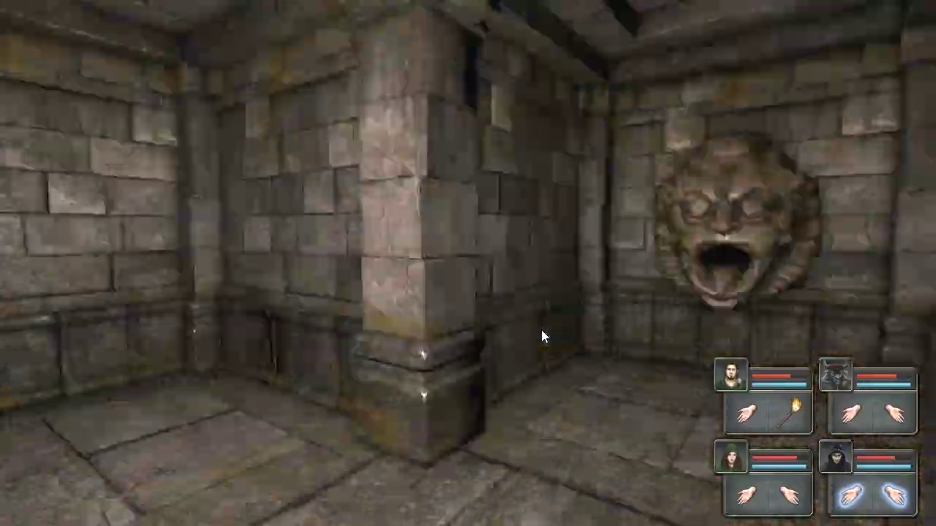
key(q)
key(q)
key(Escape)
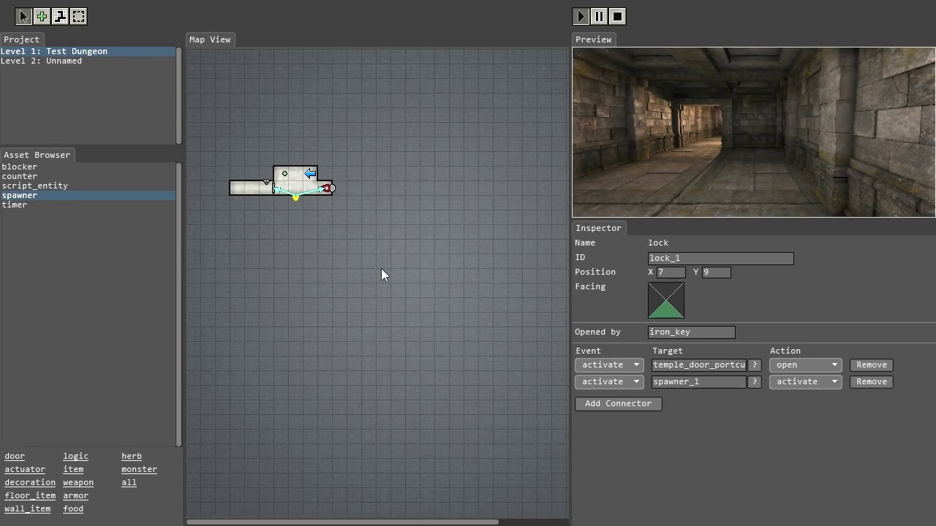
- Place a script_entity south of the room at X 6, Y 11 and enter the comment "-- add script" in its script
click(319, 254)
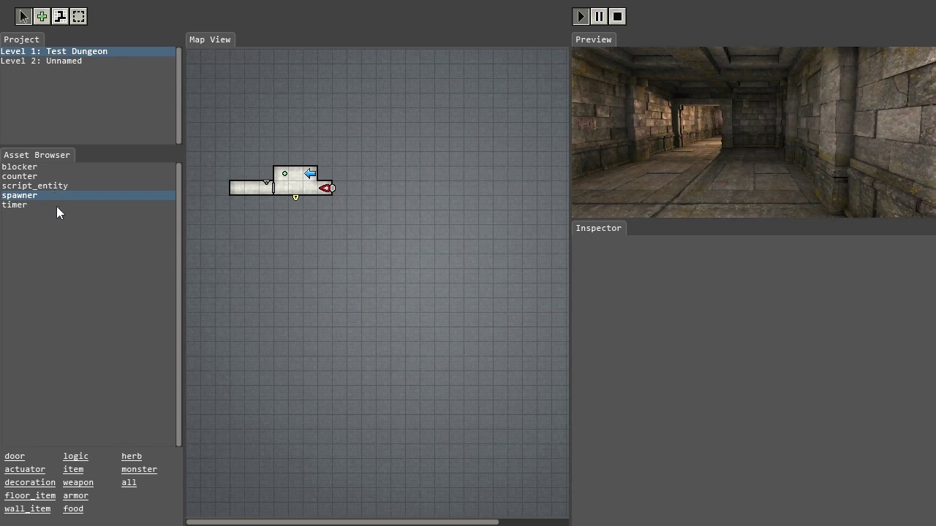
click(53, 185)
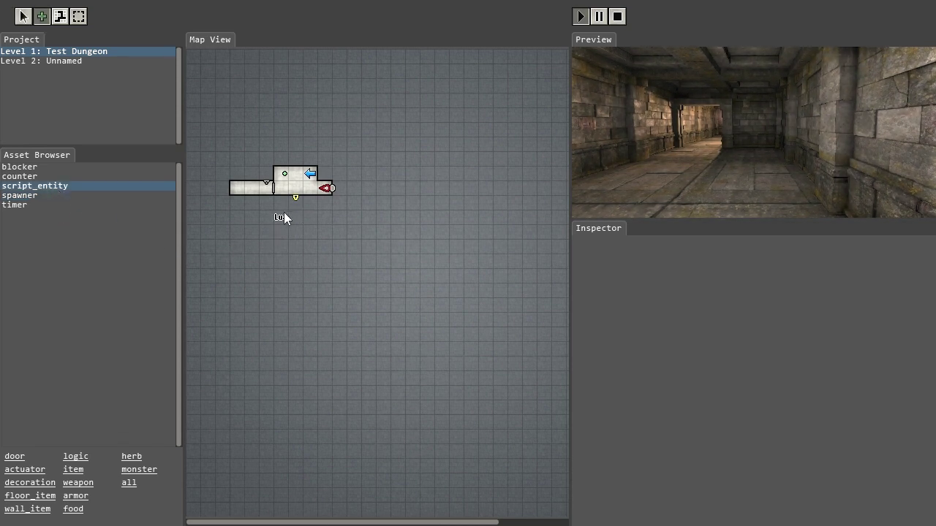
click(281, 217)
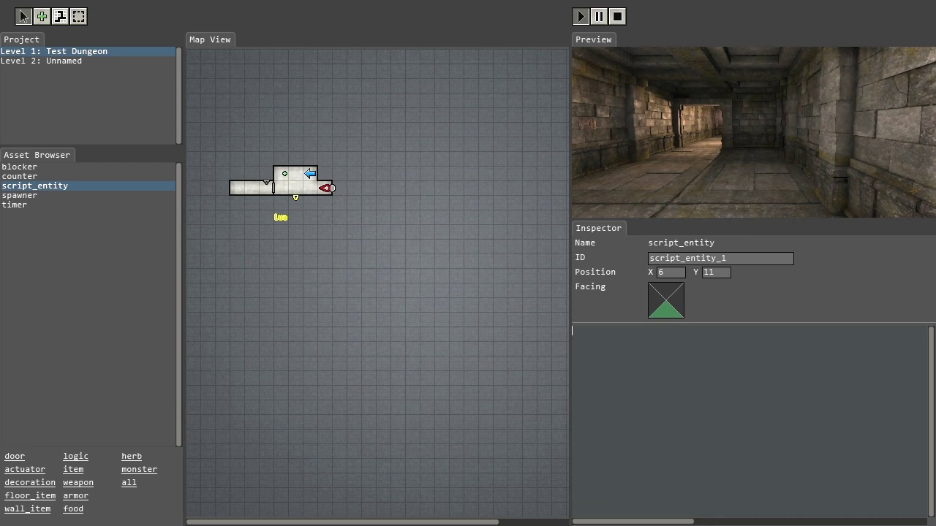
text(add script)
click(760, 161)
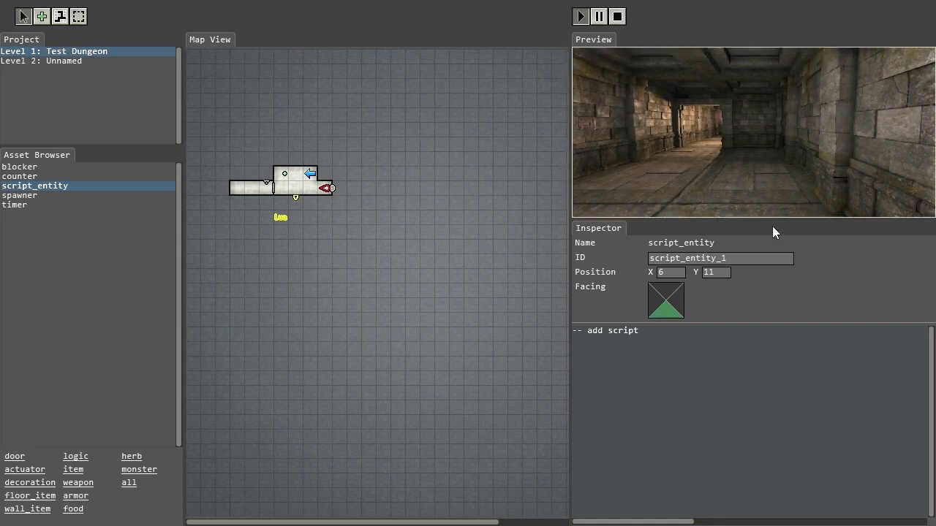